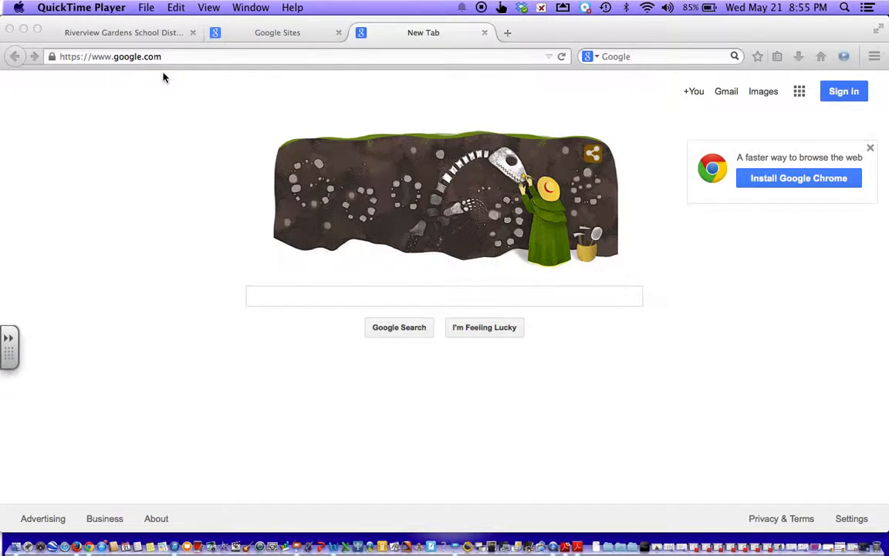
# Step: Open the full Google products list via the apps grid and scroll down to Sites under Home & Office
pyautogui.click(799, 95)
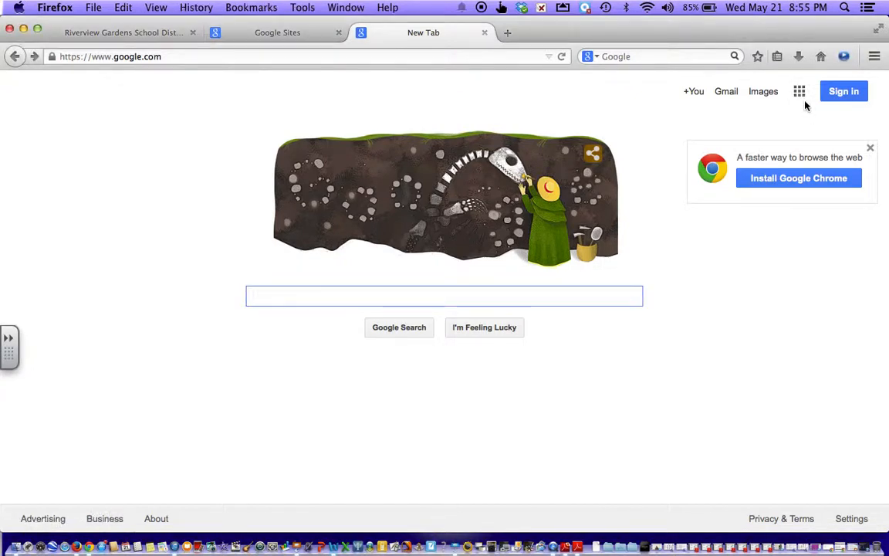
pyautogui.click(801, 97)
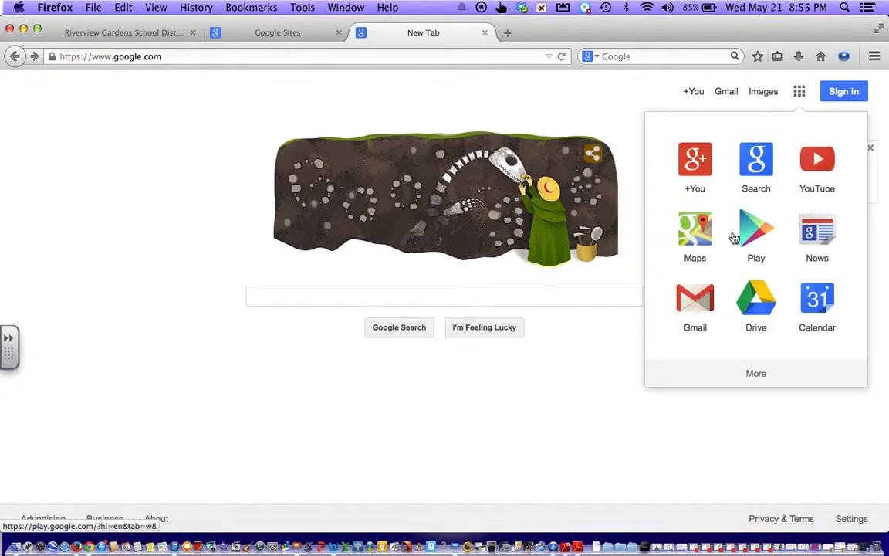
pyautogui.click(750, 372)
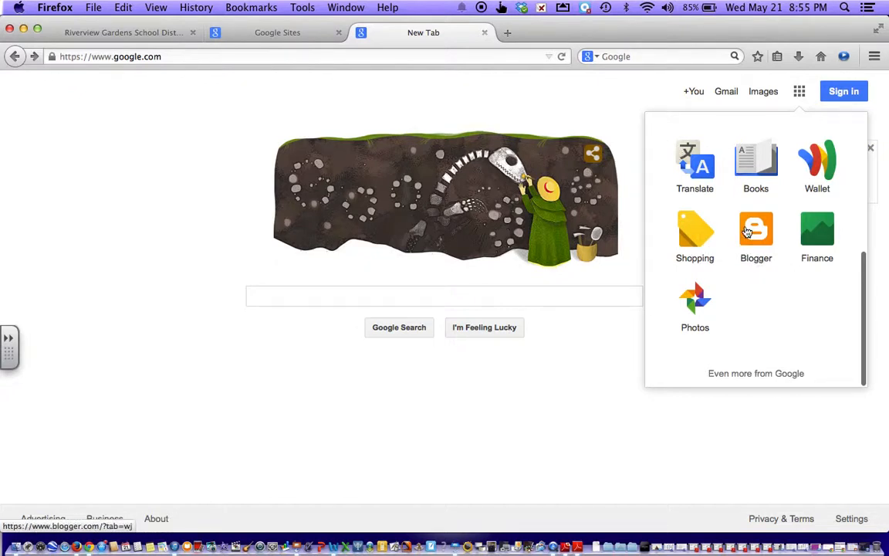
pyautogui.click(728, 375)
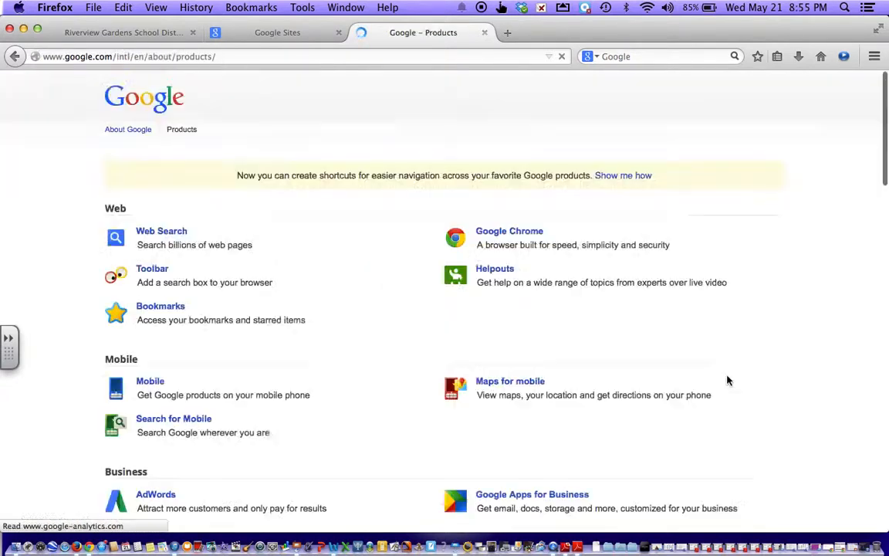
pyautogui.scroll(-10, 767, 323)
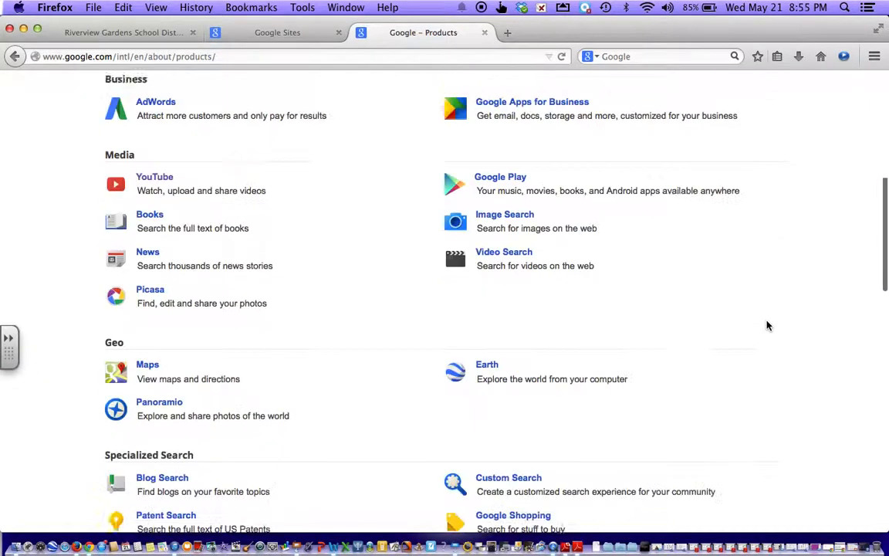
pyautogui.scroll(-12, 766, 325)
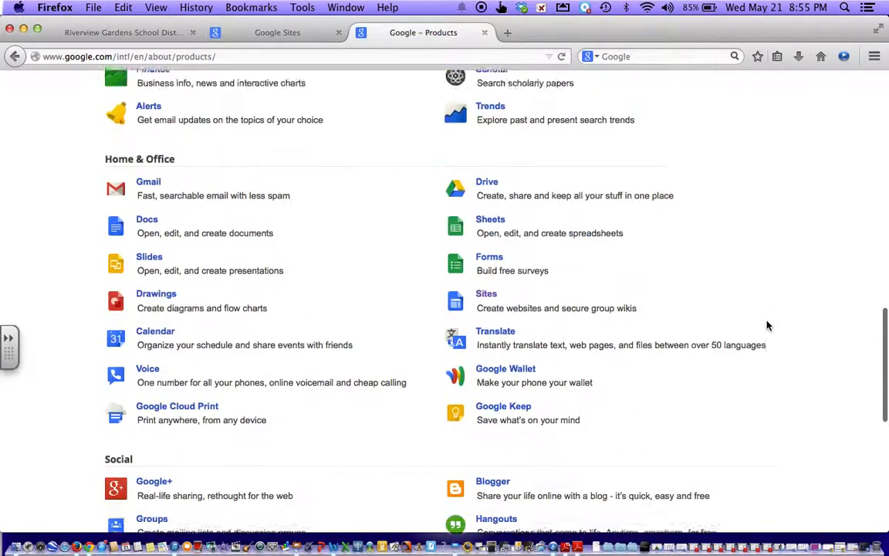
pyautogui.scroll(-2, 766, 325)
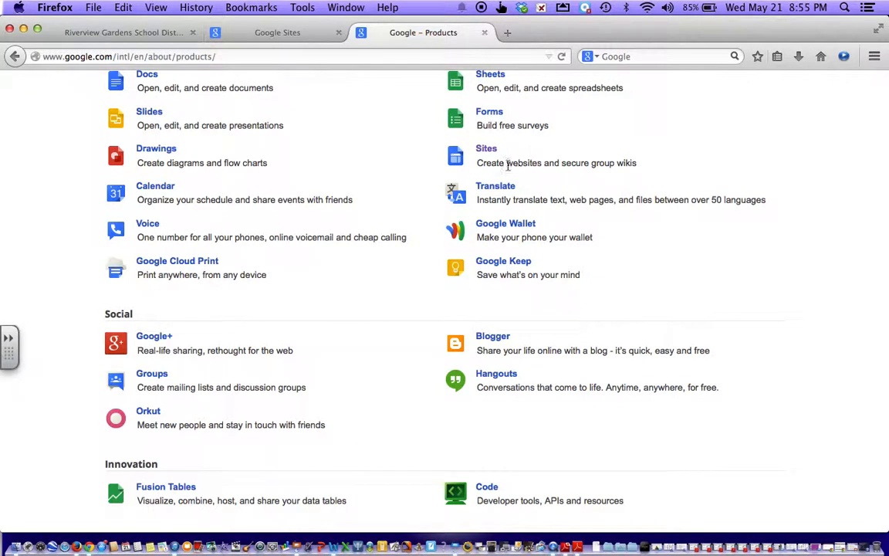
# Step: Go to Google Sites and sign in with the account's username and password, declining to save the password
pyautogui.click(486, 150)
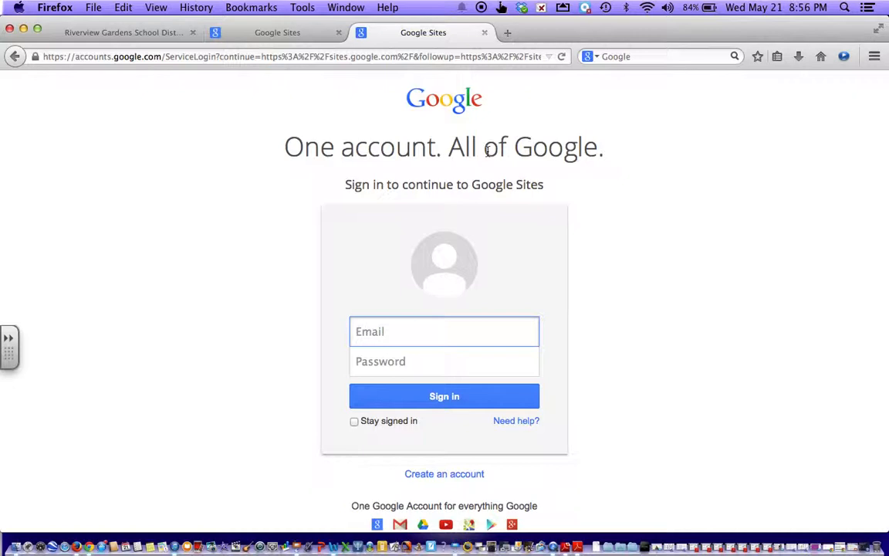
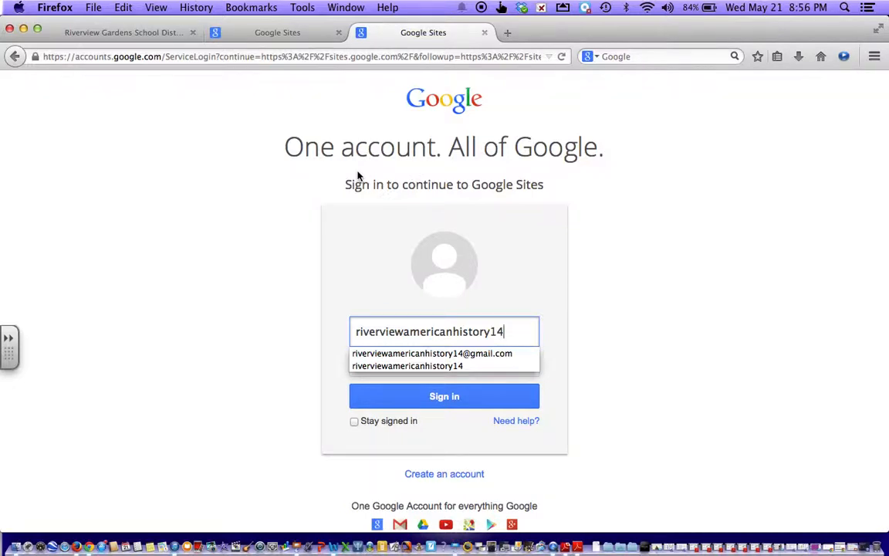
pyautogui.click(300, 352)
pyautogui.click(359, 361)
pyautogui.write('•••••••••')
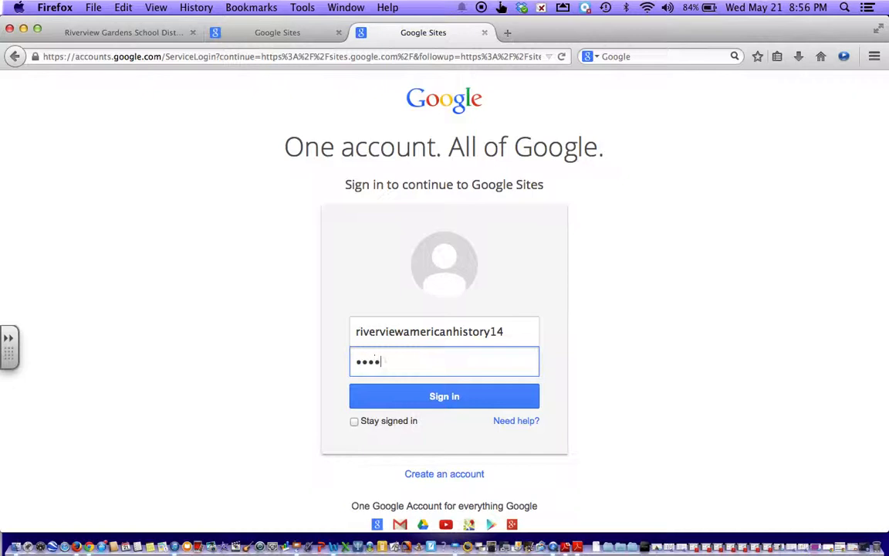
pyautogui.write('•••••••••')
pyautogui.click(429, 406)
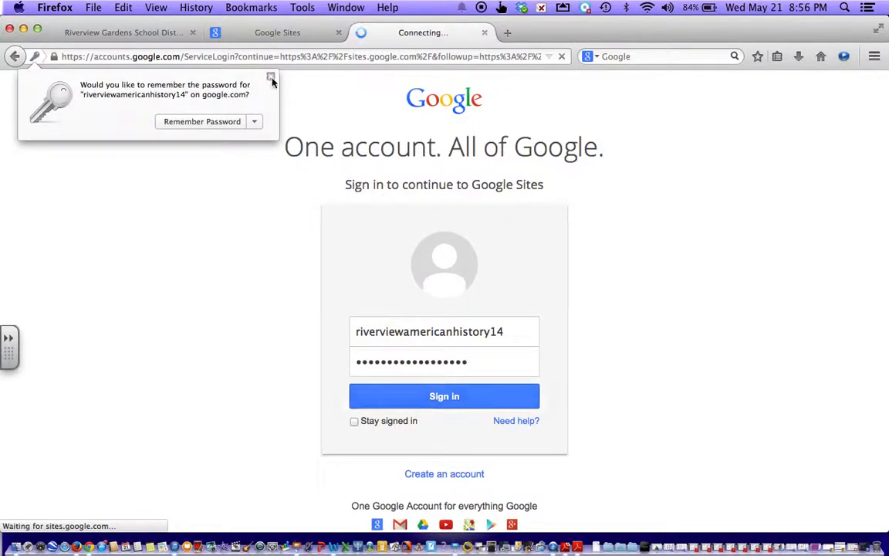
pyautogui.click(270, 73)
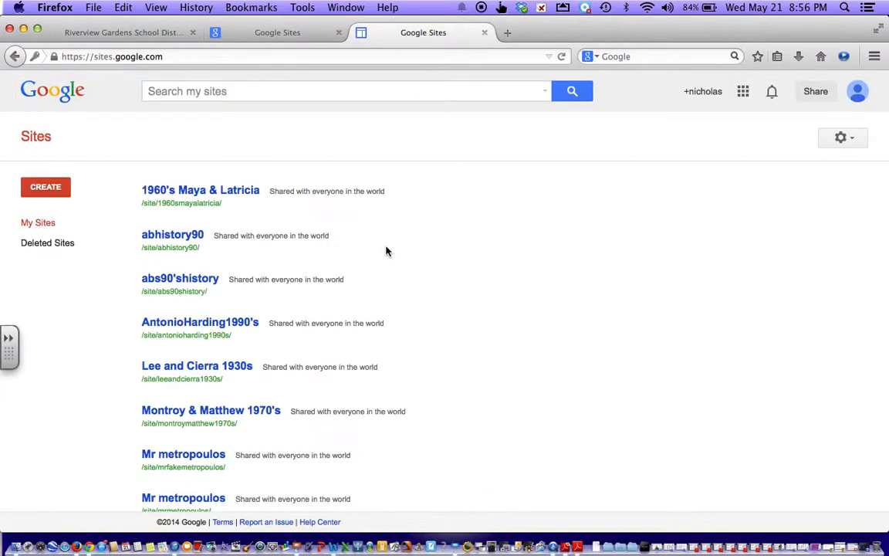
# Step: Open the teacher's first site from the My Sites list in a new tab
pyautogui.scroll(-3, 458, 311)
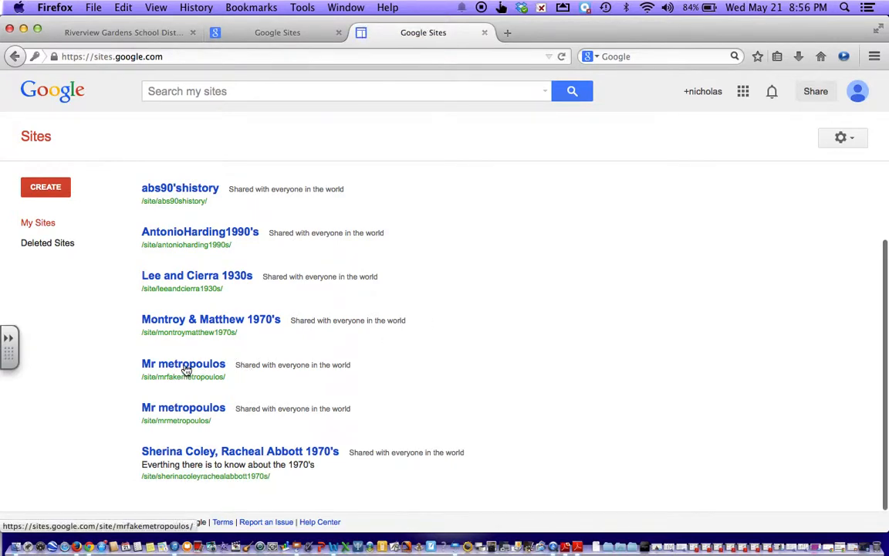
pyautogui.moveTo(185, 374); pyautogui.dragTo(127, 385)
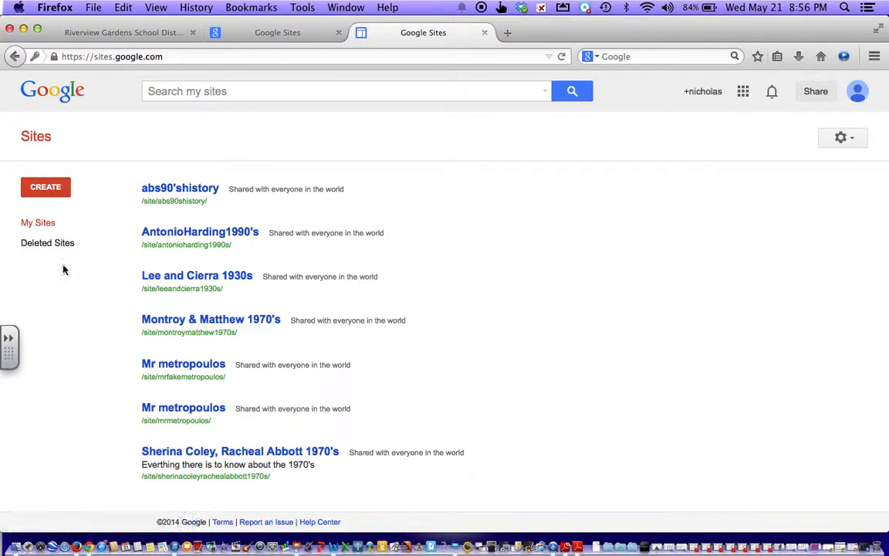
pyautogui.click(45, 185)
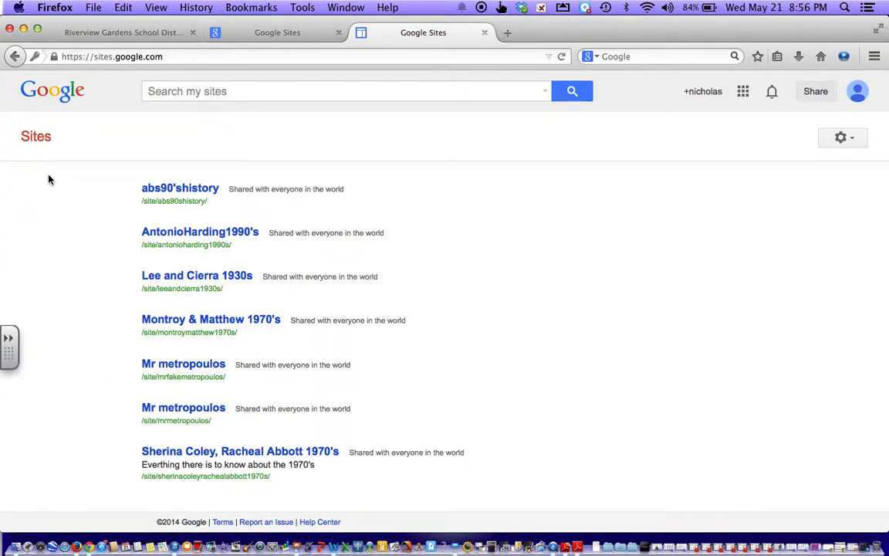
pyautogui.click(170, 371)
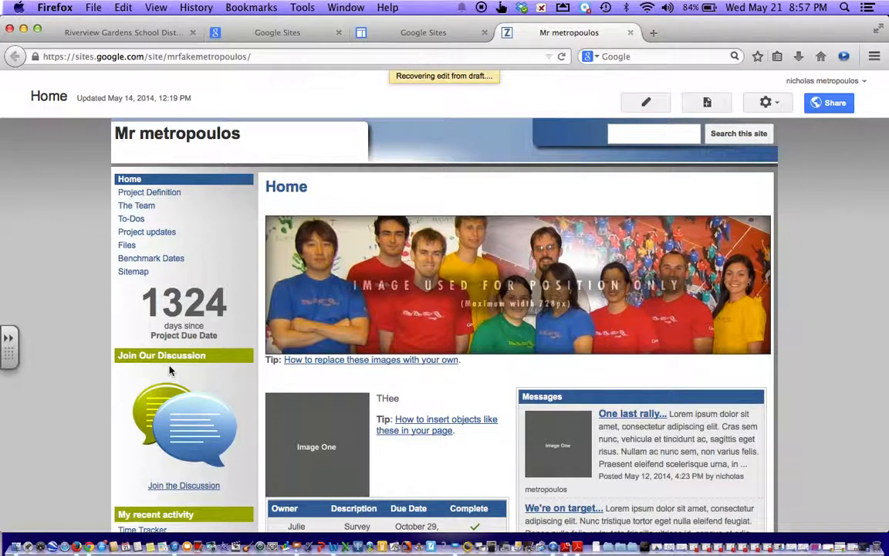
# Step: Put the Home page into edit mode and scroll through it to review the recovered edit
pyautogui.click(647, 102)
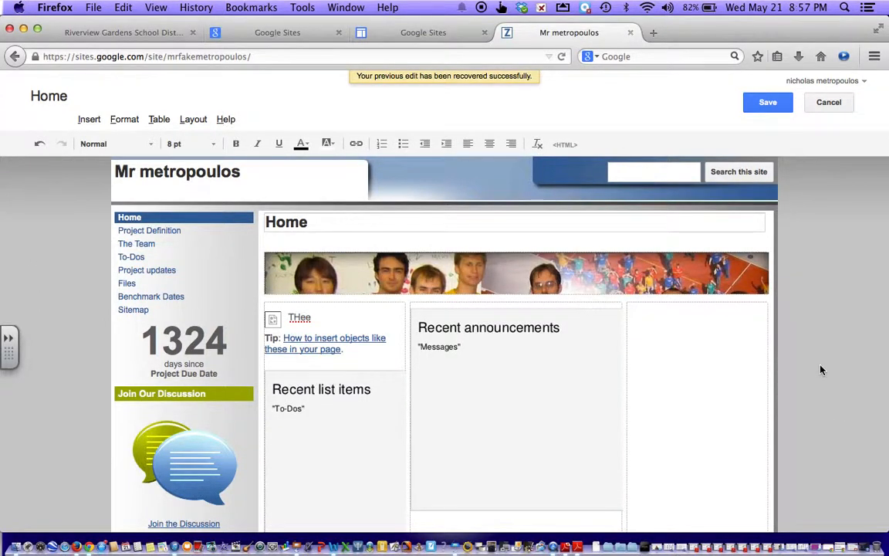
pyautogui.scroll(-10, 820, 369)
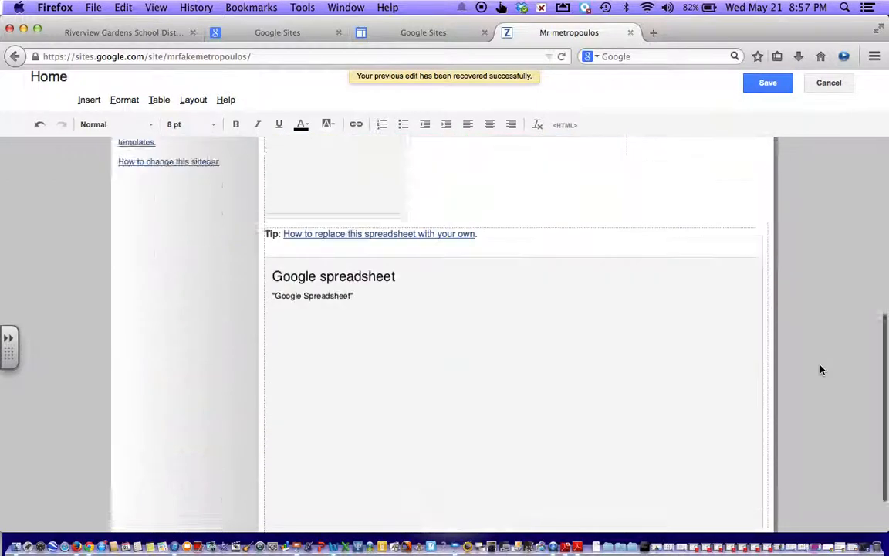
pyautogui.scroll(10, 820, 370)
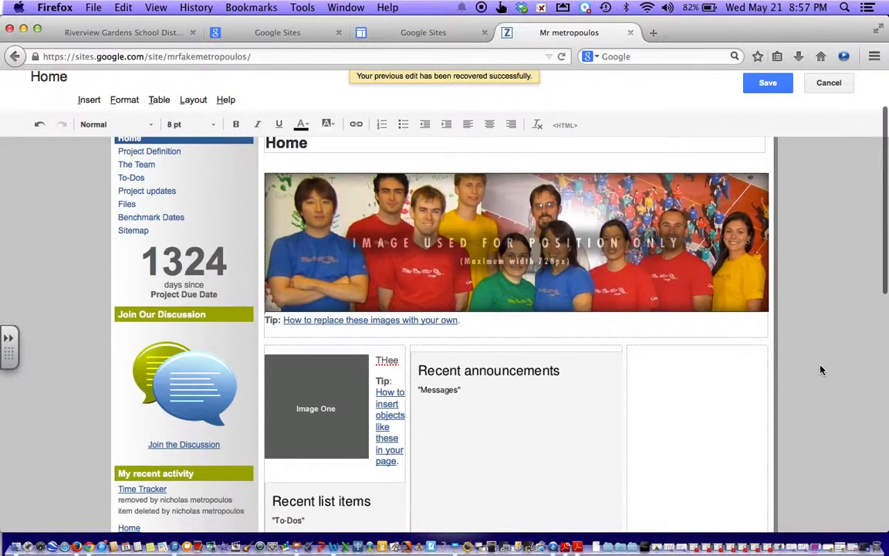
pyautogui.scroll(2, 820, 370)
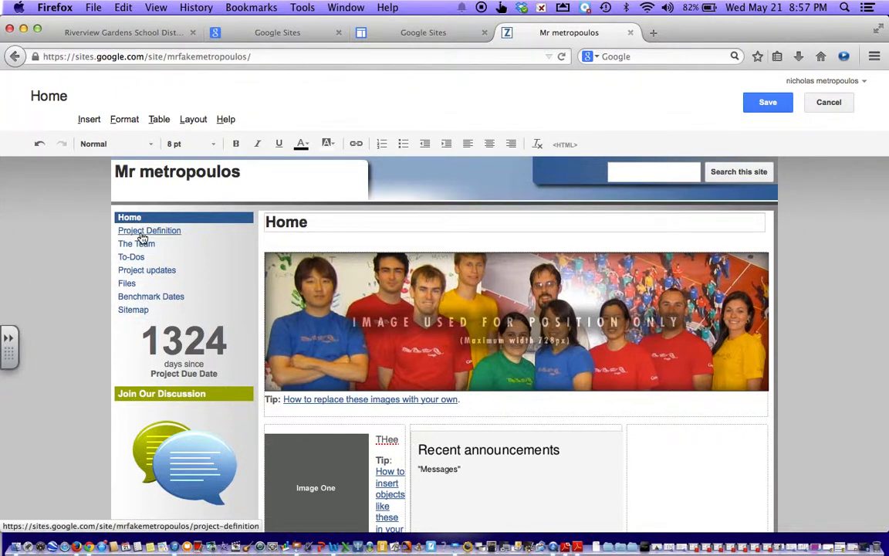
pyautogui.scroll(-4, 616, 362)
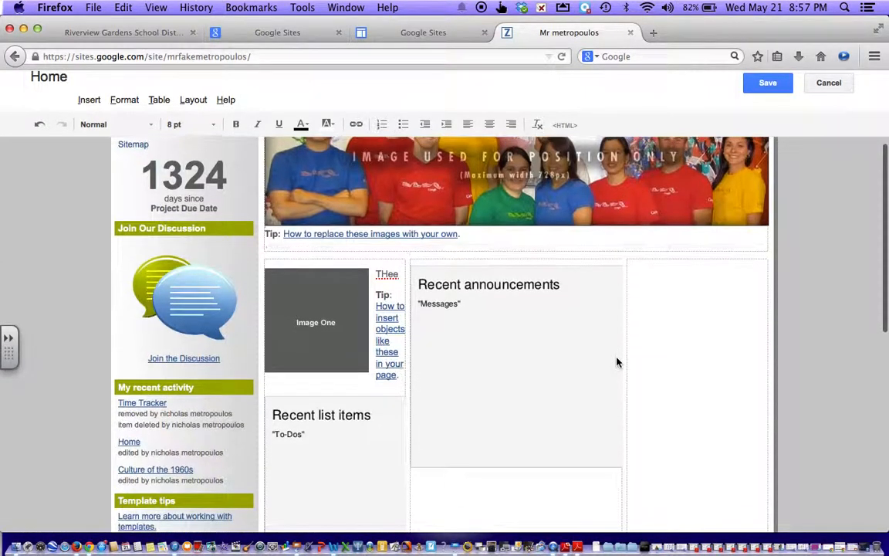
pyautogui.scroll(4, 616, 362)
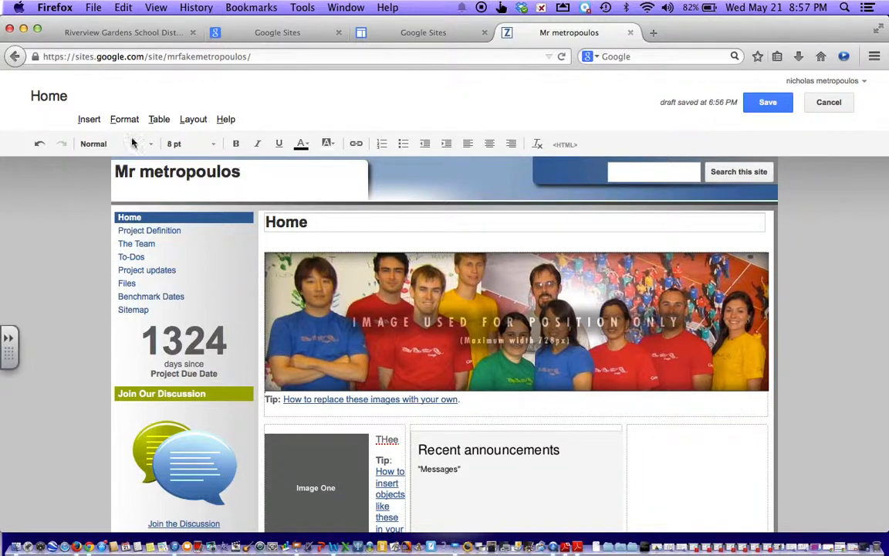
# Step: Open the Insert menu in the Home page editor
pyautogui.click(89, 125)
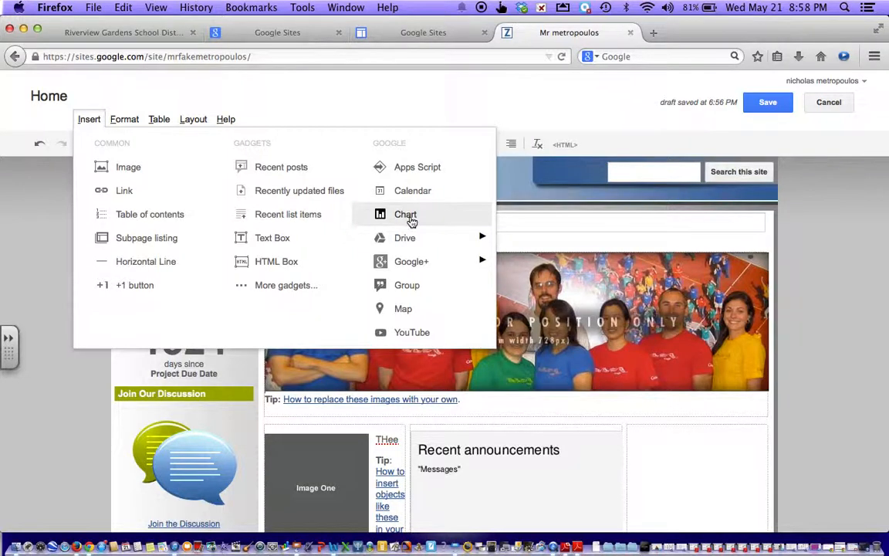
pyautogui.moveTo(459, 240)
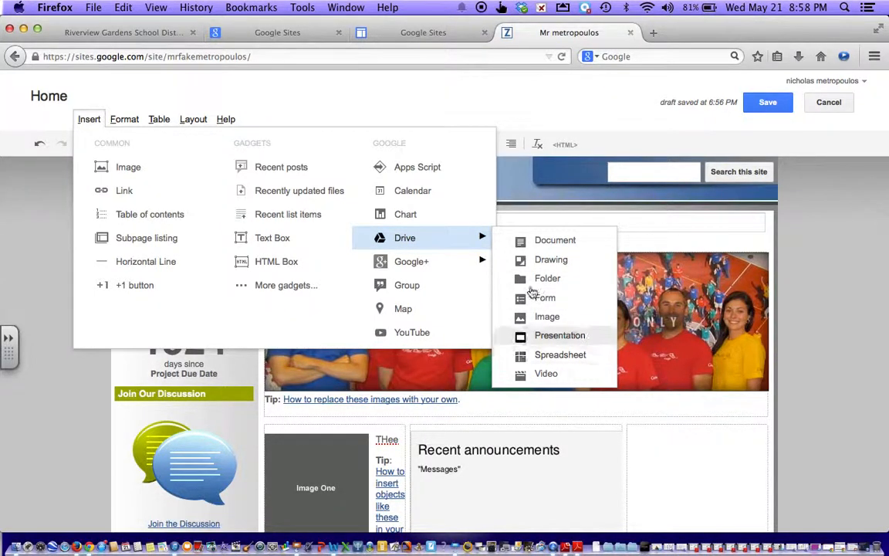
# Step: Choose YouTube from the Insert menu to bring up the Insert YouTube Video dialog
pyautogui.moveTo(452, 263)
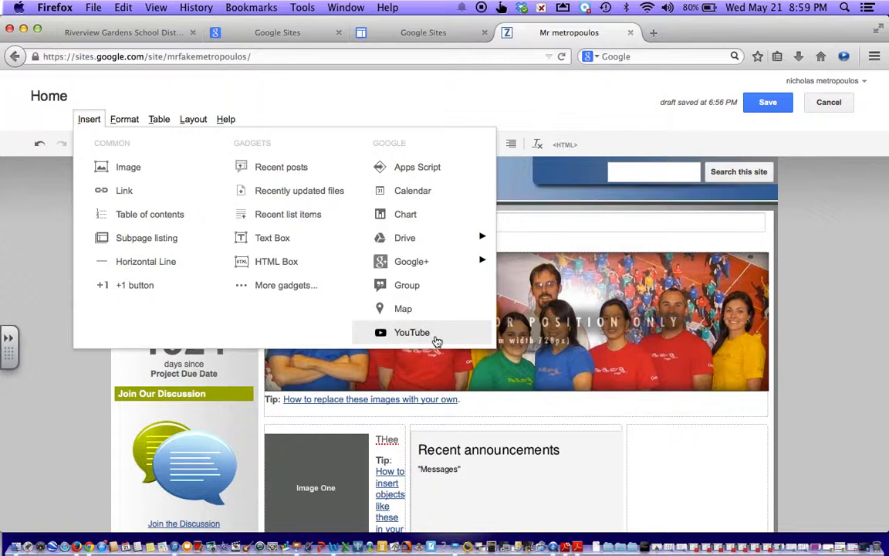
pyautogui.click(412, 332)
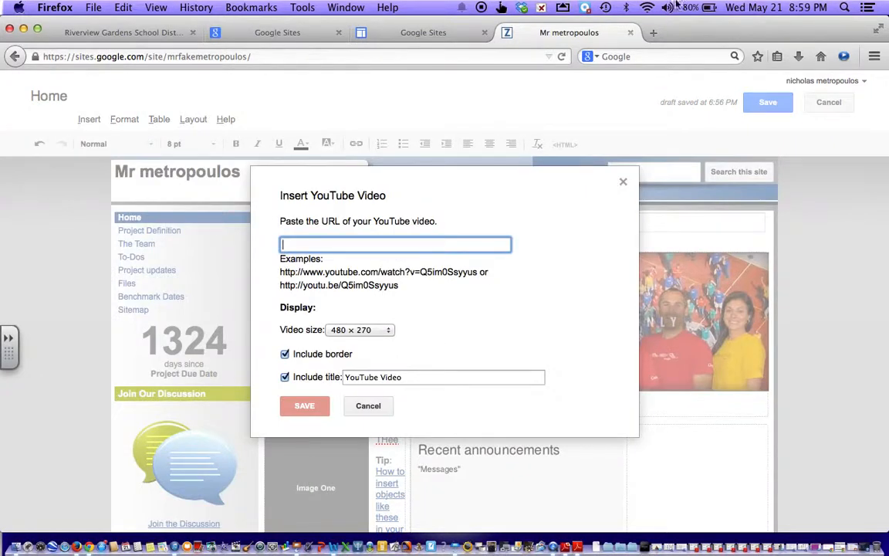
# Step: Search Bing for 'youtube' in a new tab, then enter the teacher's name in YouTube's search box
pyautogui.click(653, 34)
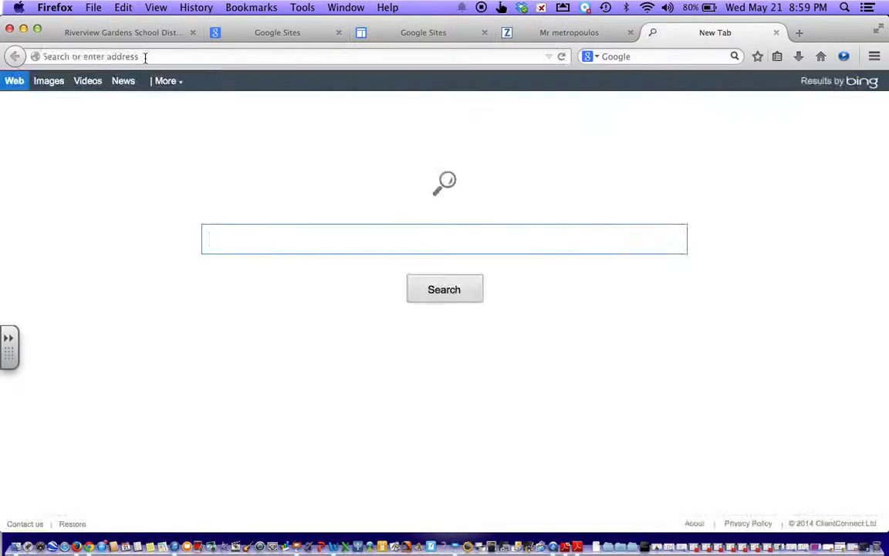
pyautogui.write('youtube')
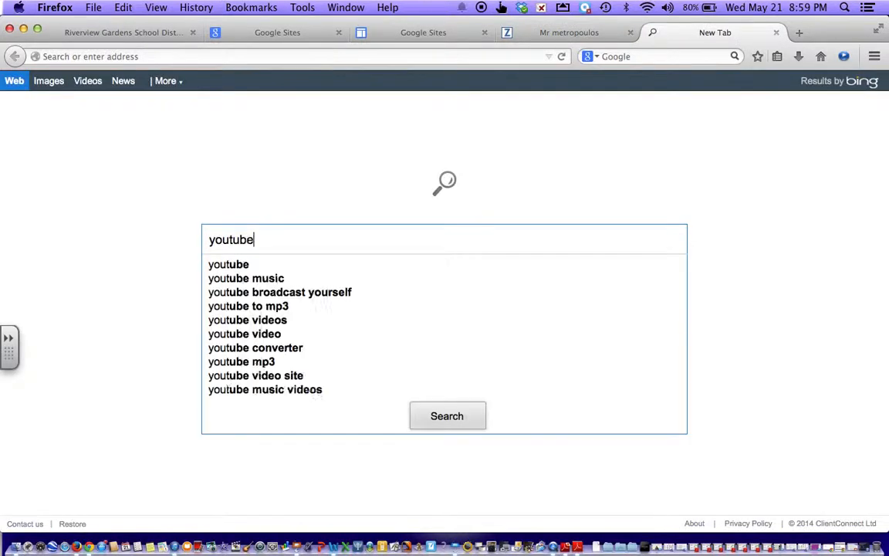
pyautogui.press('Return')
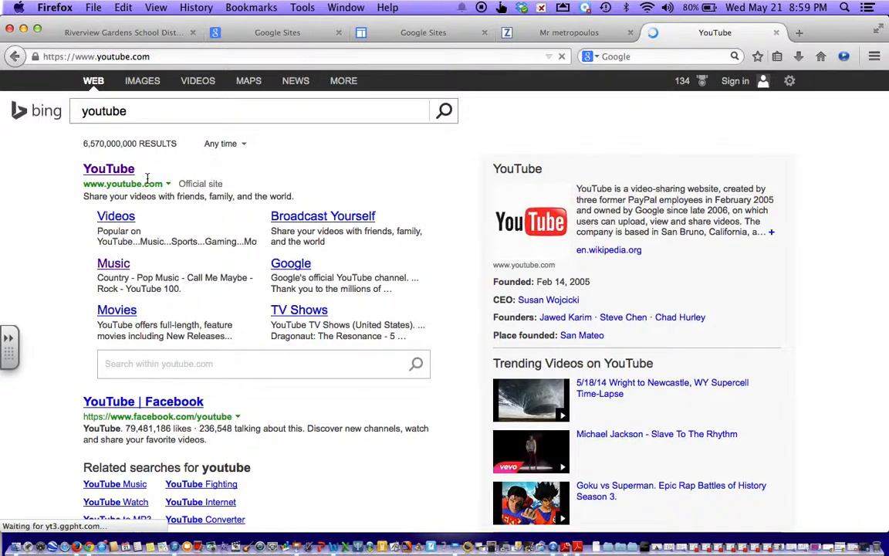
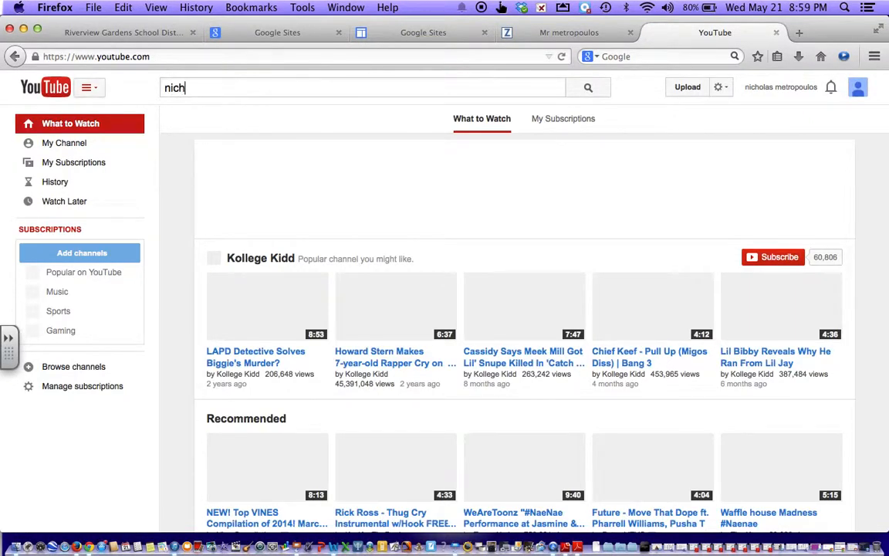
# Step: Find the teacher's 'World War I Flip Video Part I' on YouTube and copy its URL
pyautogui.press('Return')
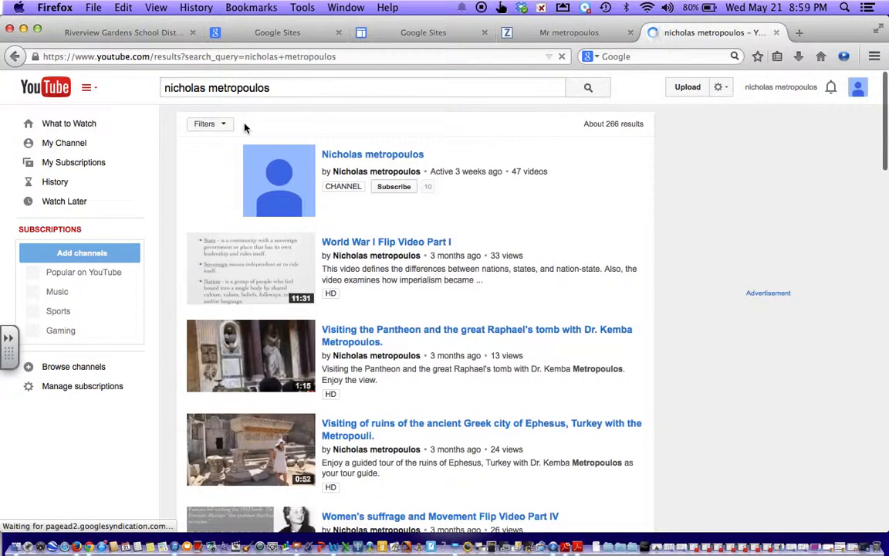
pyautogui.click(297, 249)
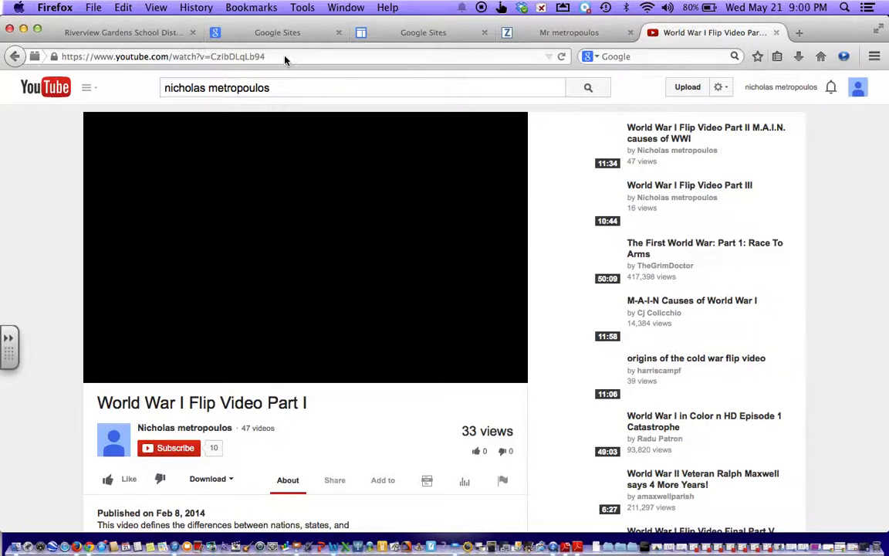
pyautogui.moveTo(279, 56); pyautogui.dragTo(31, 56)
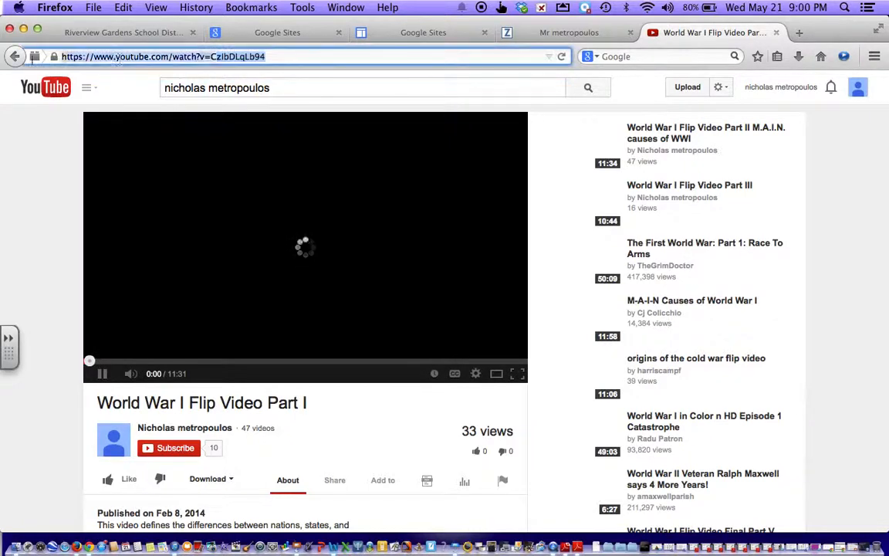
pyautogui.click(123, 8)
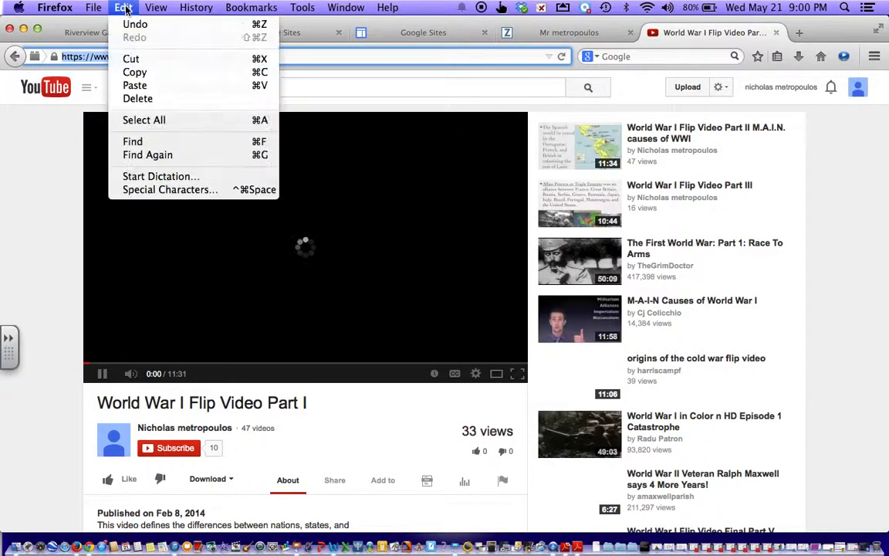
pyautogui.click(135, 71)
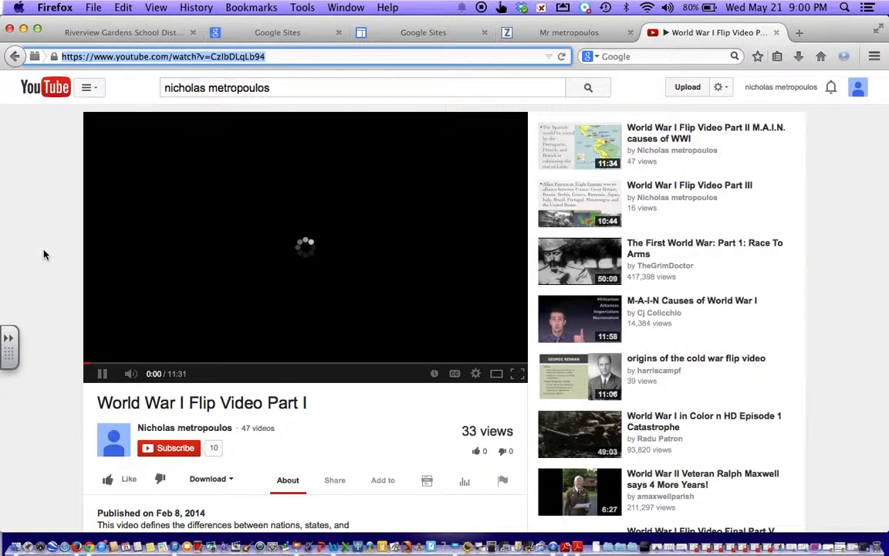
# Step: Pause the video and paste its URL into the Insert YouTube Video dialog to embed it
pyautogui.click(102, 377)
pyautogui.click(561, 56)
pyautogui.click(561, 34)
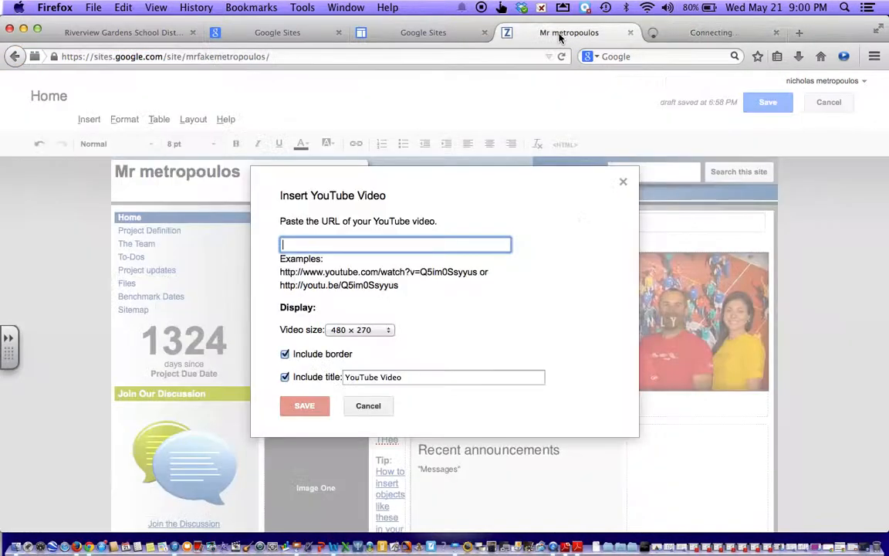
pyautogui.rightClick(292, 244)
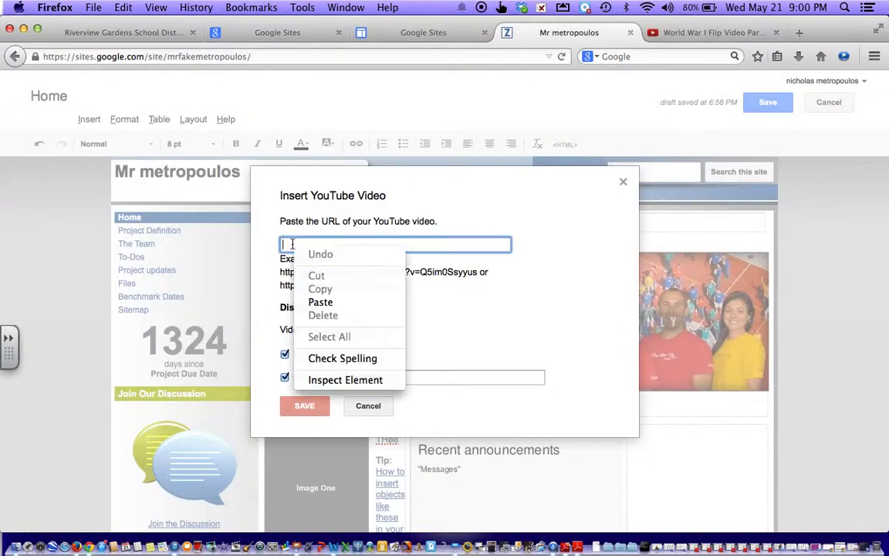
pyautogui.click(321, 301)
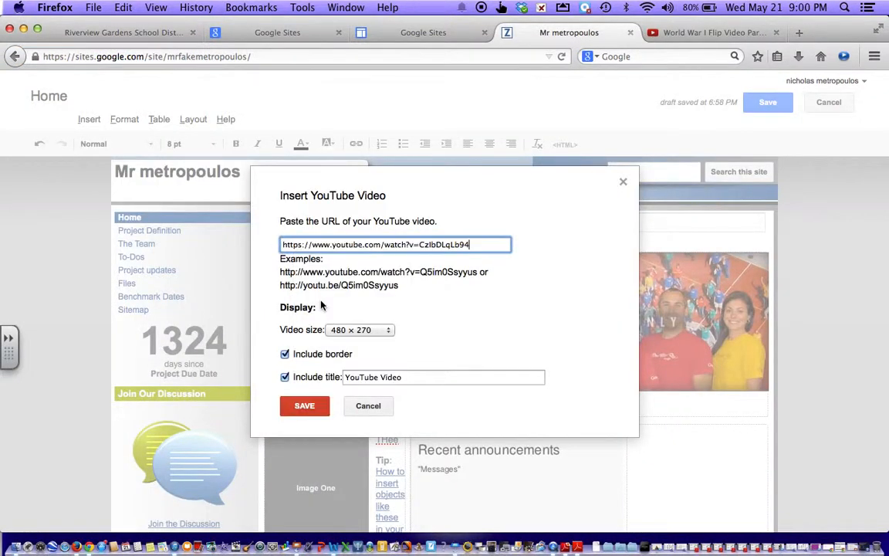
pyautogui.click(312, 411)
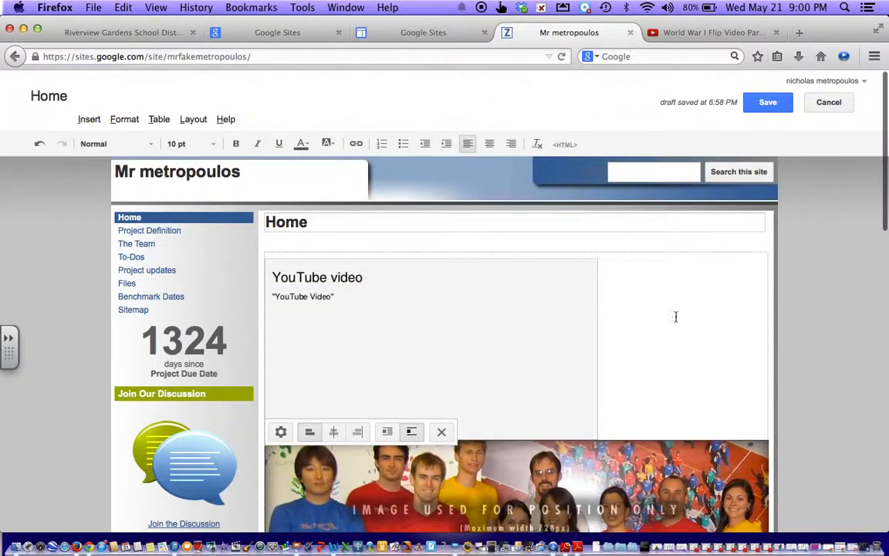
# Step: Scroll down to check the embedded video and save the Home page
pyautogui.scroll(-1, 672, 314)
pyautogui.scroll(-3, 673, 314)
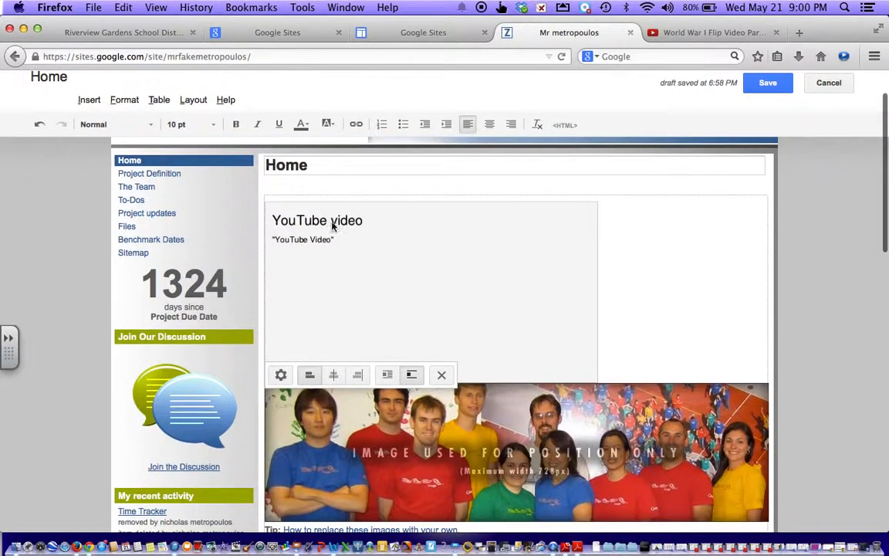
pyautogui.click(762, 84)
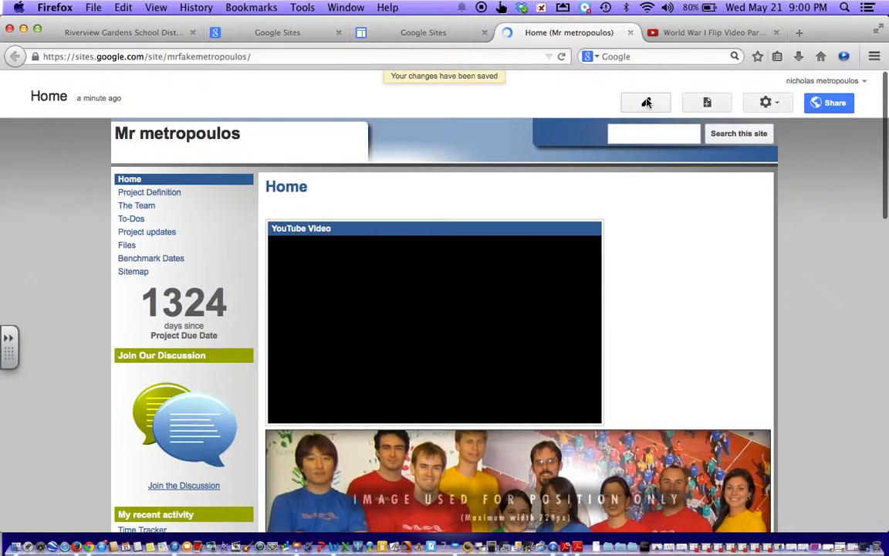
# Step: Reopen the Home page editor and type 'My WWI Flip Video' on a new line below the video
pyautogui.click(647, 103)
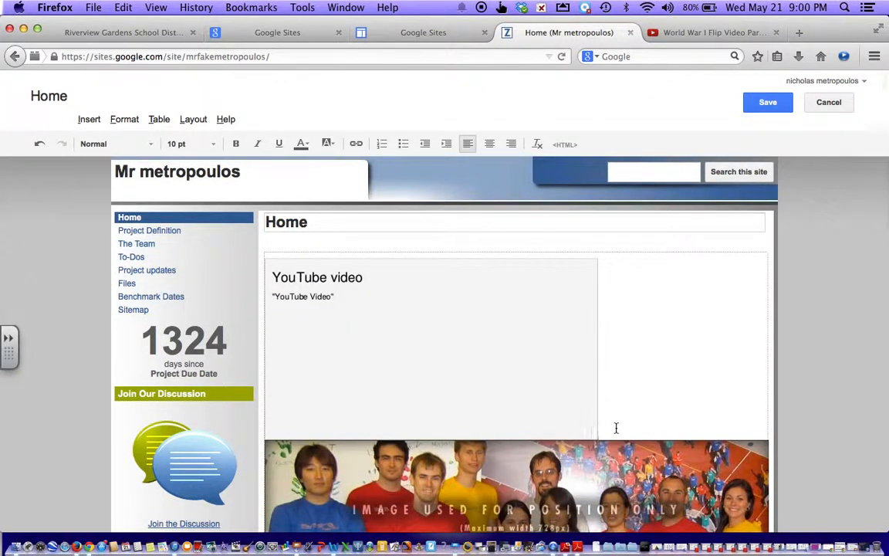
pyautogui.press('Return')
pyautogui.write('My')
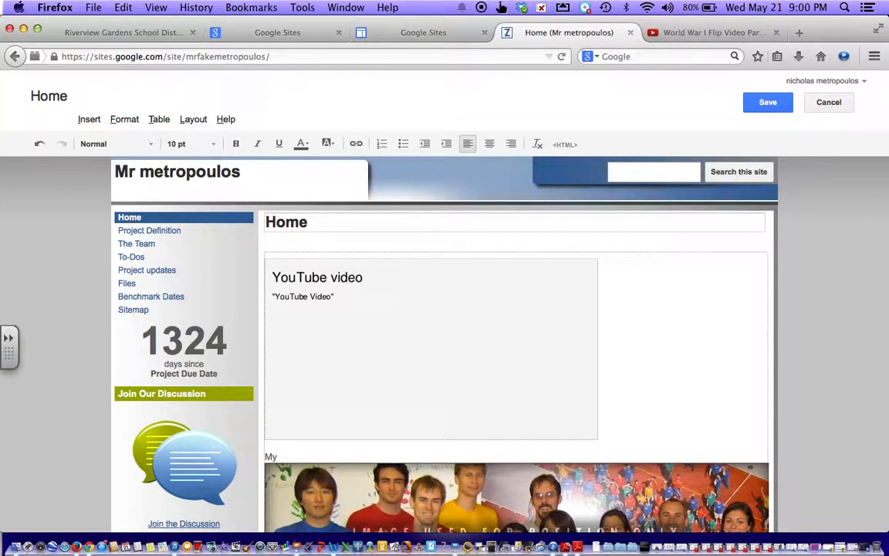
pyautogui.write(' WWI Flip Video')
pyautogui.click(225, 121)
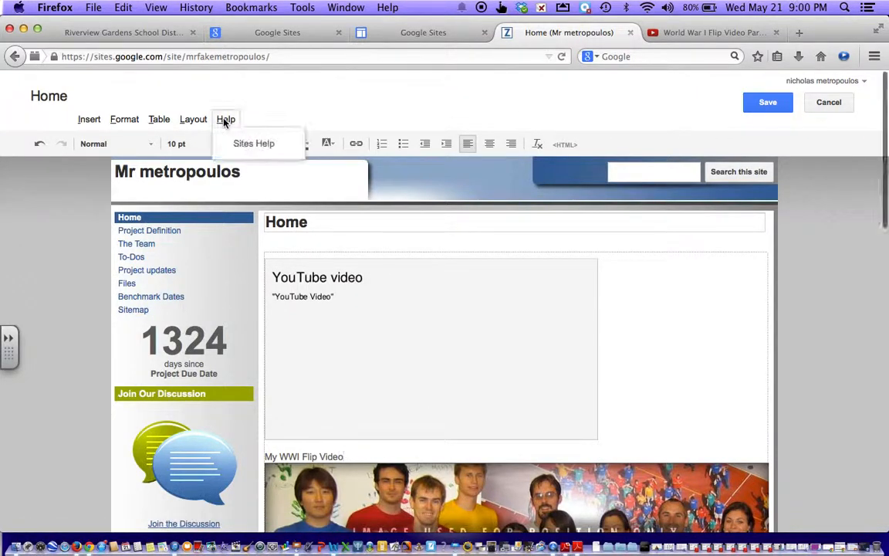
pyautogui.click(239, 142)
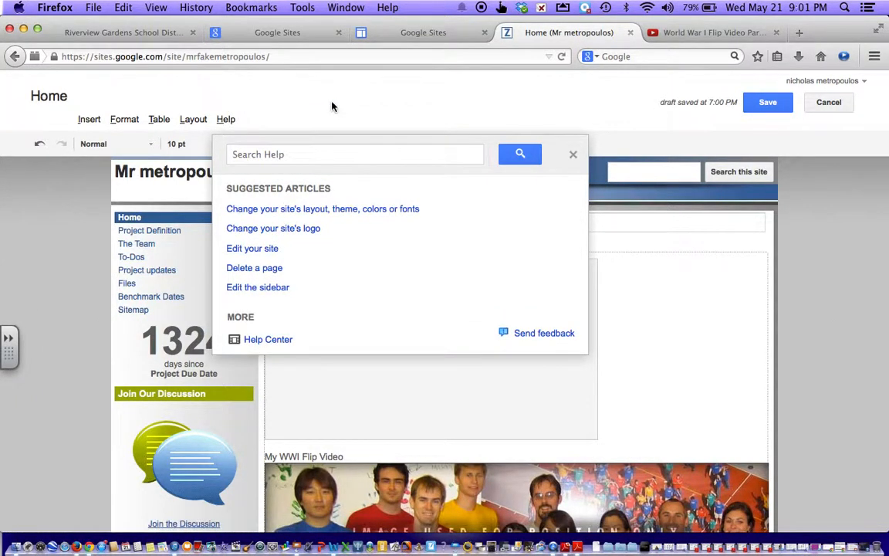
pyautogui.click(573, 154)
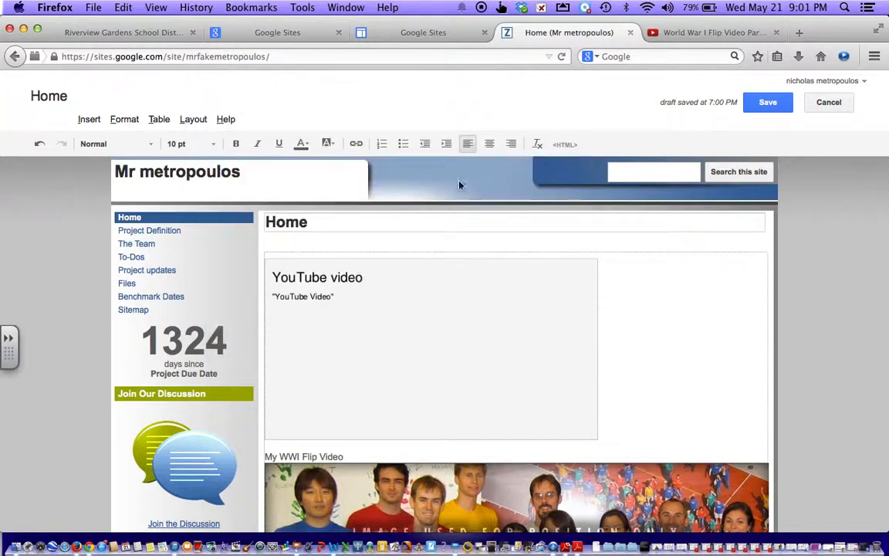
# Step: Set the caption text size to 18 pt and add 'fgffg ffg' to the caption
pyautogui.click(215, 144)
pyautogui.click(202, 244)
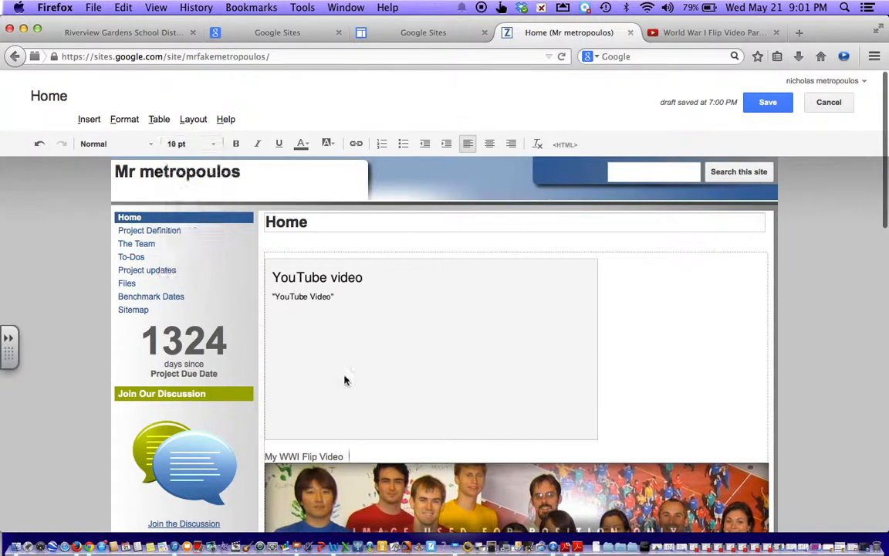
pyautogui.write('fgffg')
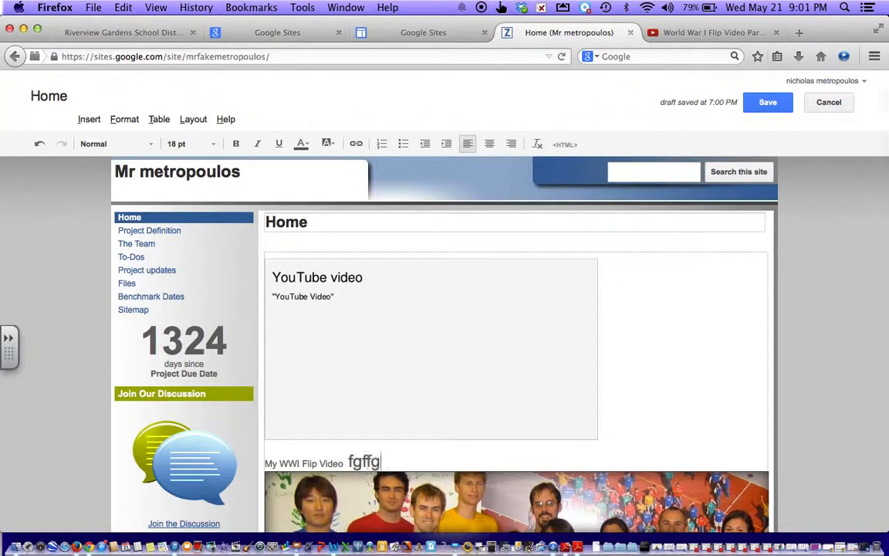
pyautogui.write(' ffg')
# Step: Look through the text size and font lists without changing the font
pyautogui.click(210, 144)
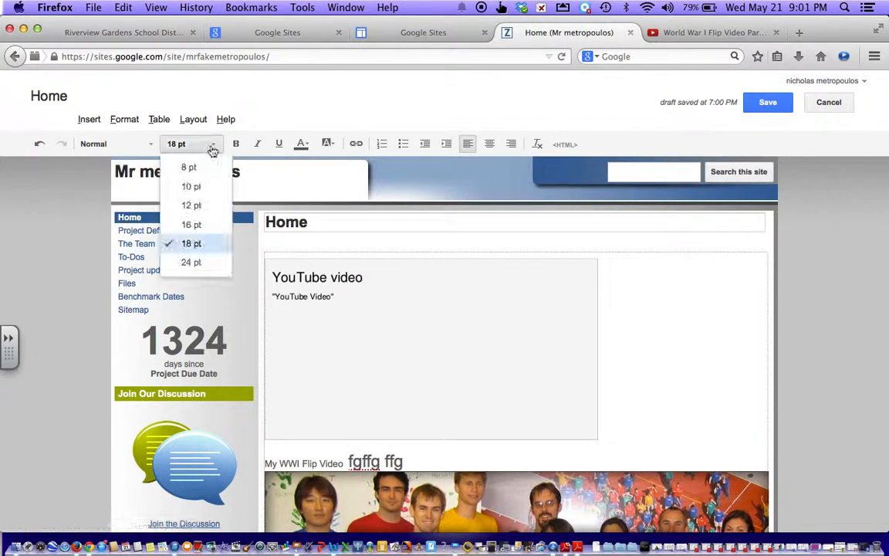
pyautogui.click(124, 119)
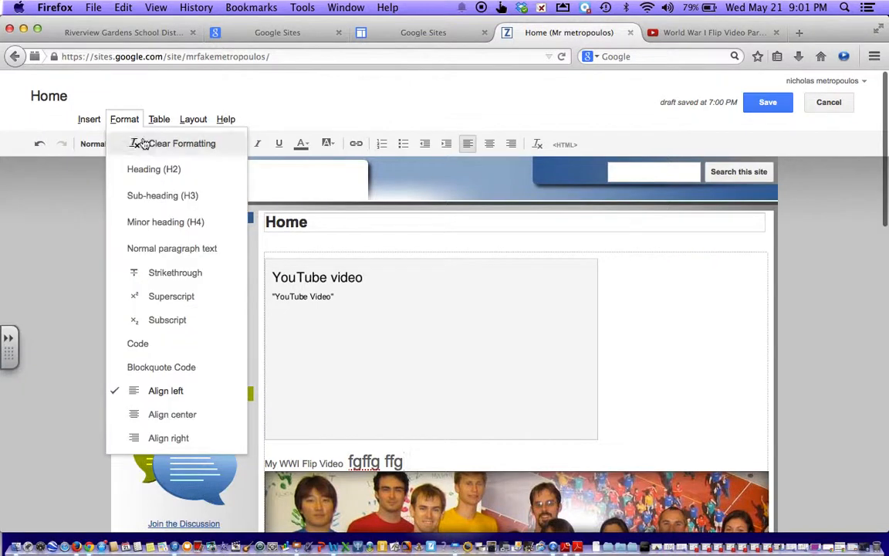
pyautogui.click(93, 143)
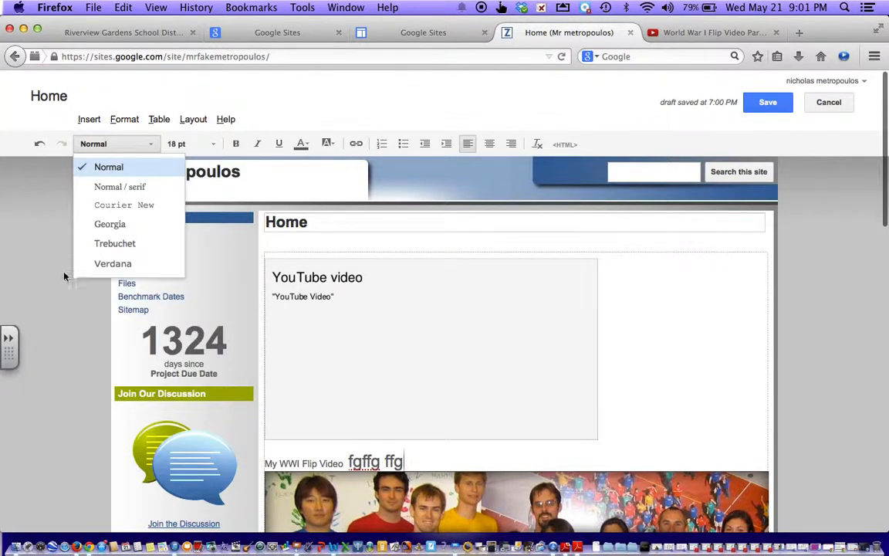
pyautogui.click(78, 243)
pyautogui.click(116, 143)
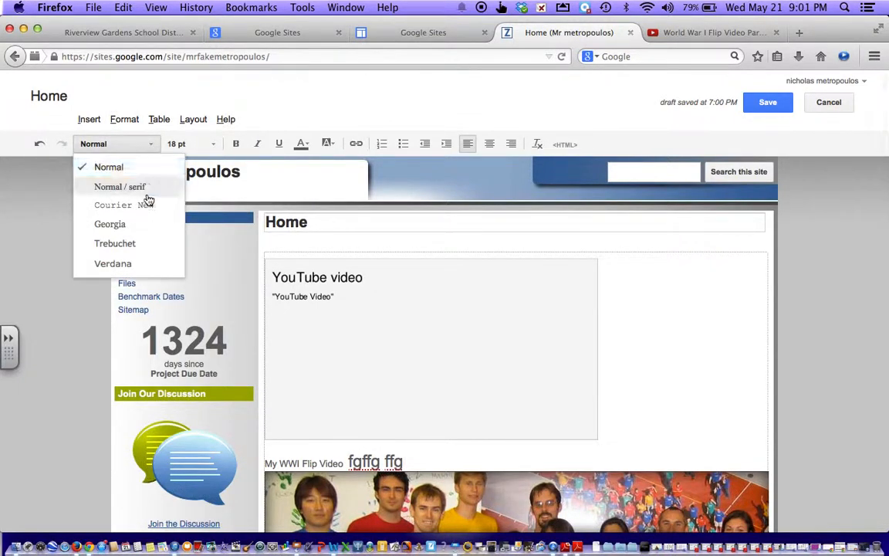
pyautogui.click(237, 146)
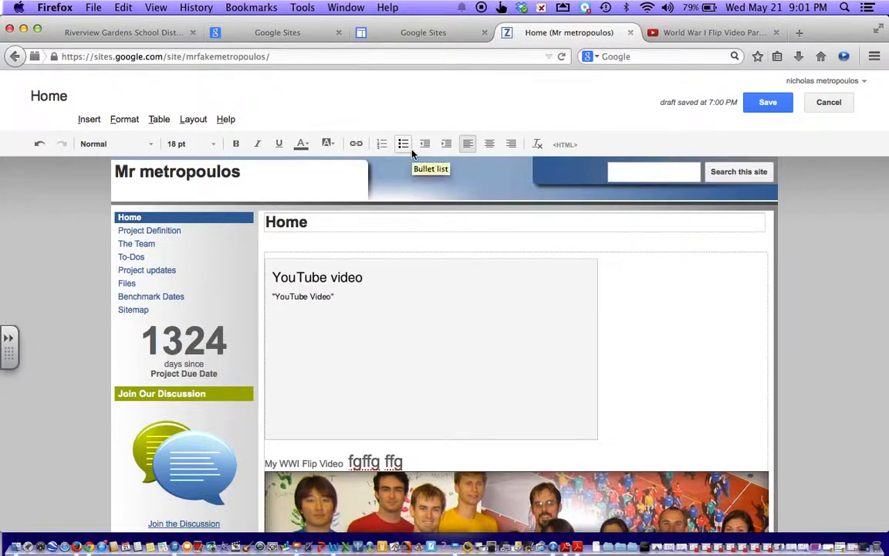
# Step: Try centre and left alignment, indent the caption one step, then undo the final centring
pyautogui.click(489, 145)
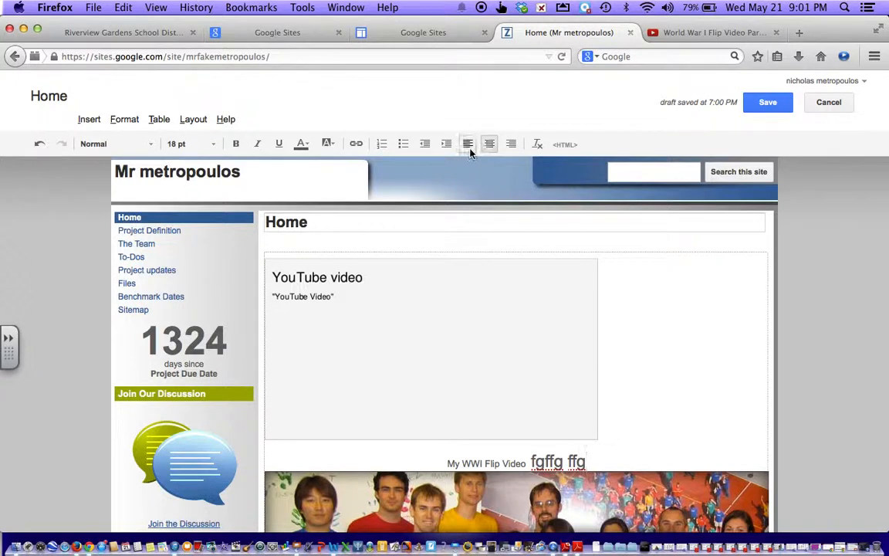
pyautogui.click(468, 148)
pyautogui.click(452, 152)
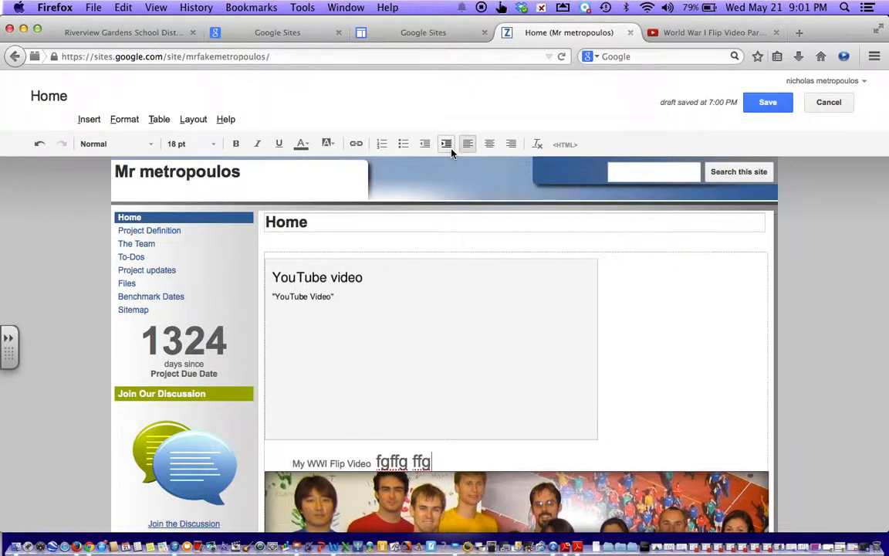
pyautogui.click(487, 147)
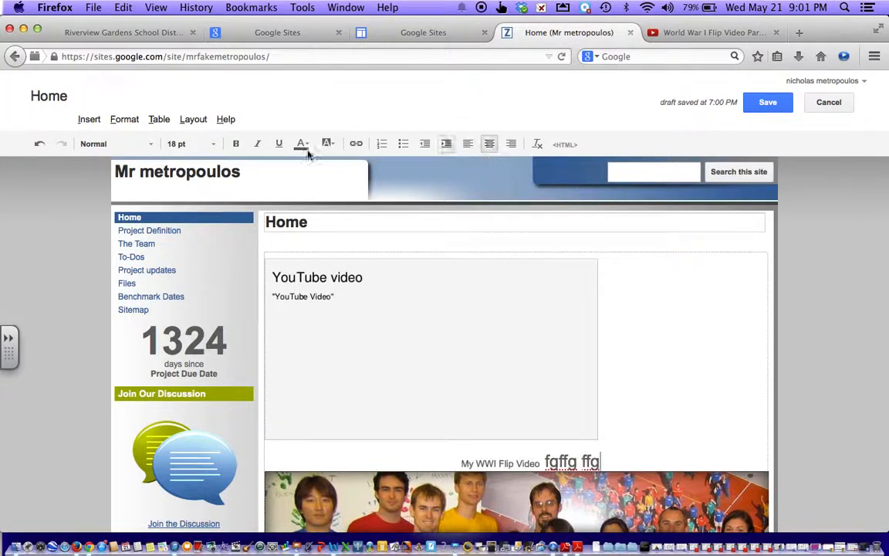
pyautogui.click(39, 146)
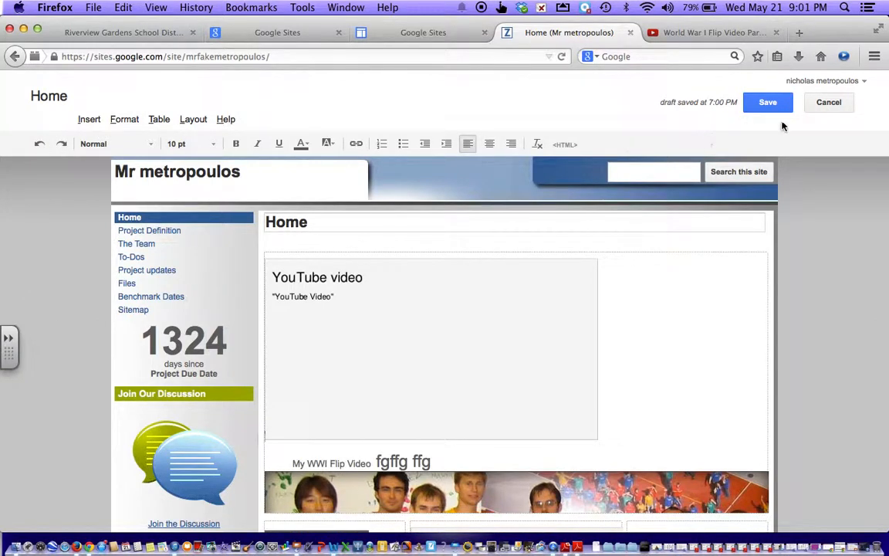
# Step: Save the Home page, reopen it for editing, and save it again
pyautogui.click(768, 104)
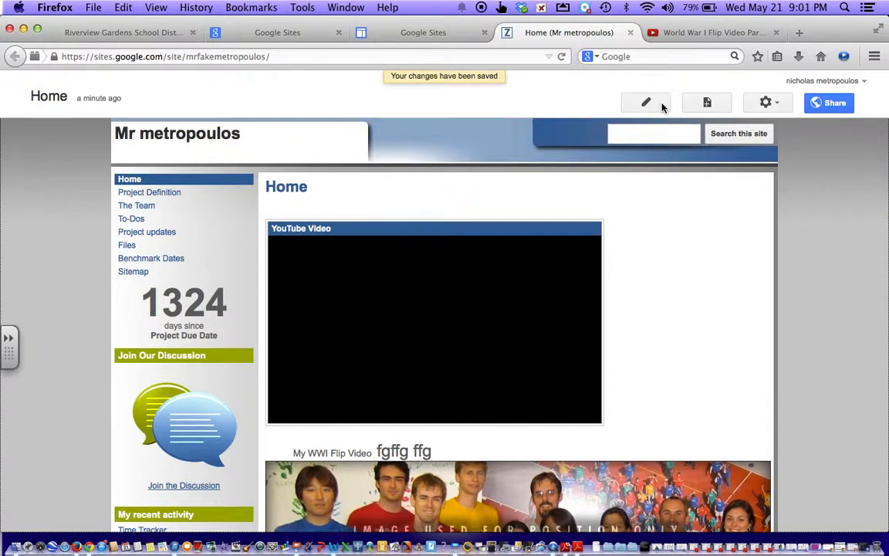
pyautogui.click(652, 105)
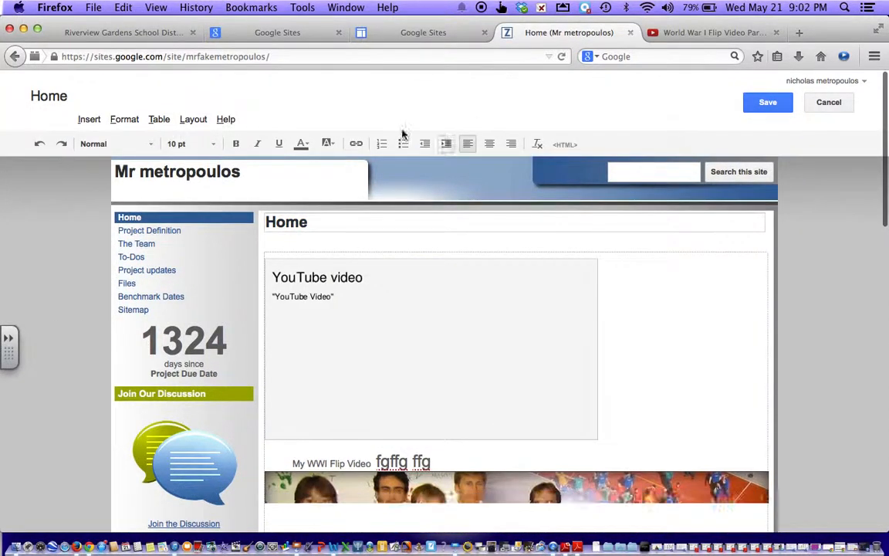
pyautogui.click(760, 108)
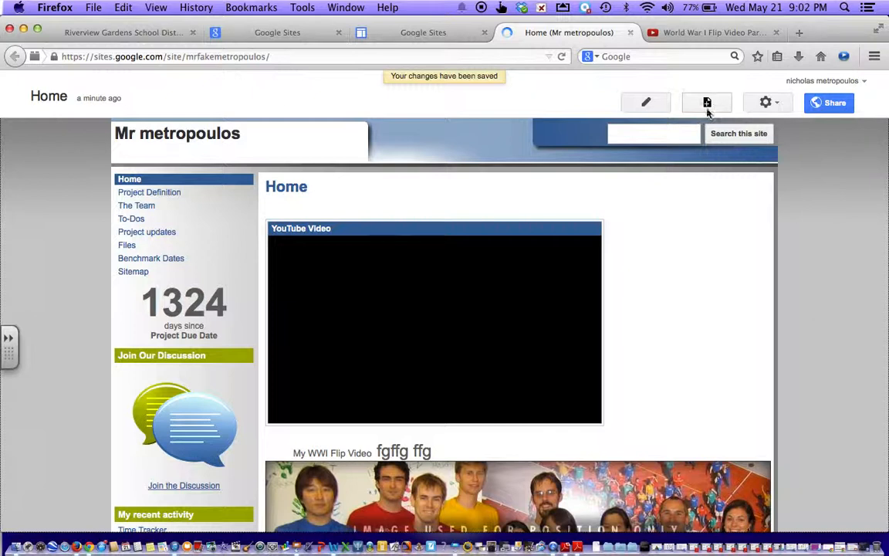
# Step: Add a top-level Web Page named 'WWI was really interesting'
pyautogui.click(707, 104)
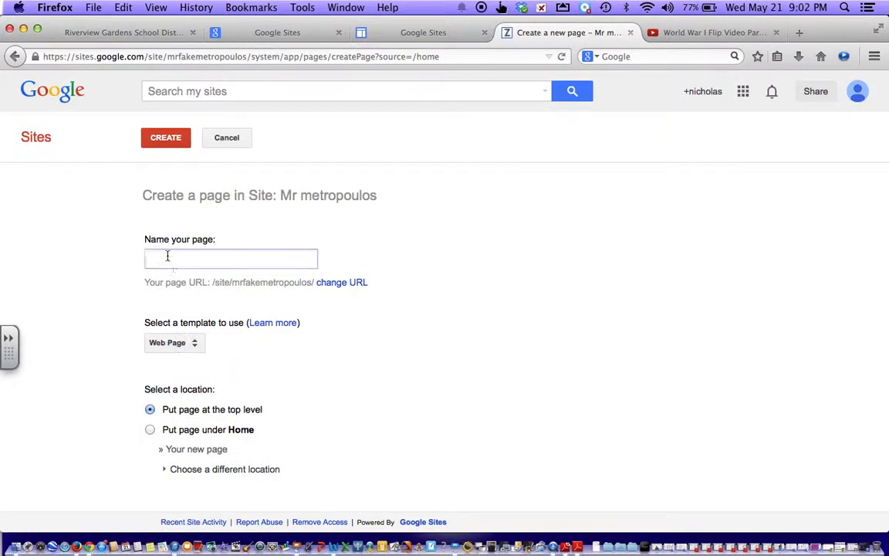
pyautogui.click(166, 255)
pyautogui.write('W')
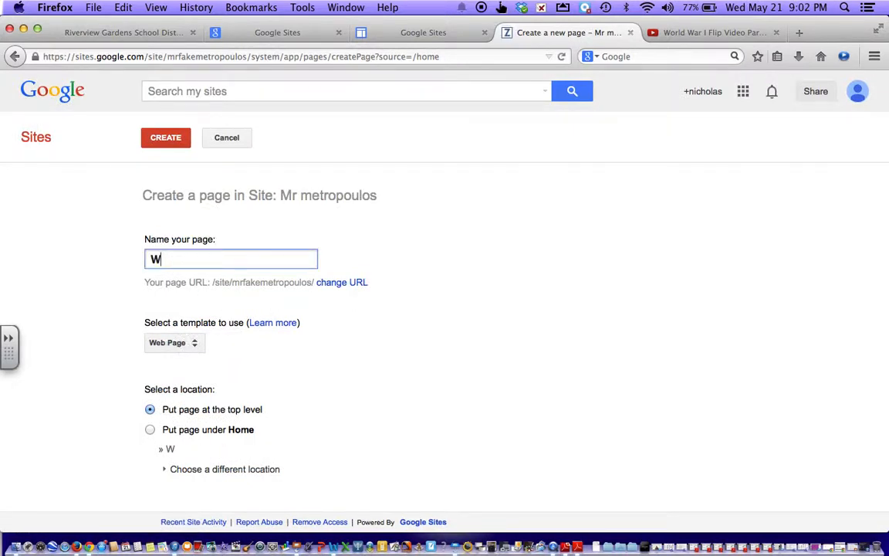
pyautogui.write('WI was re')
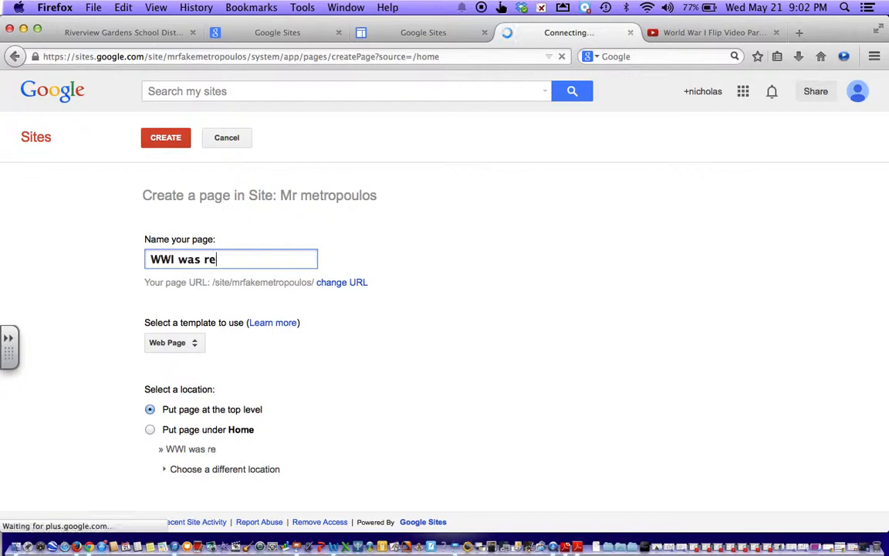
pyautogui.write('ally interesting')
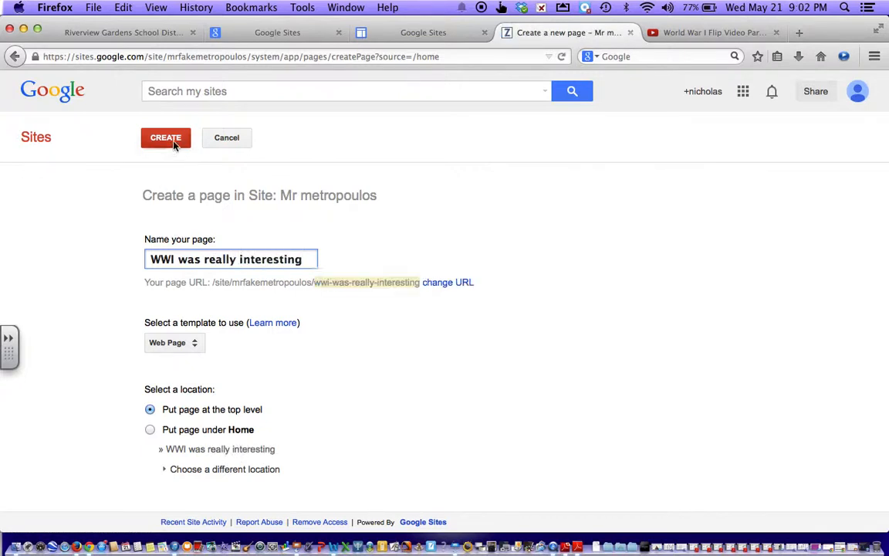
pyautogui.click(174, 145)
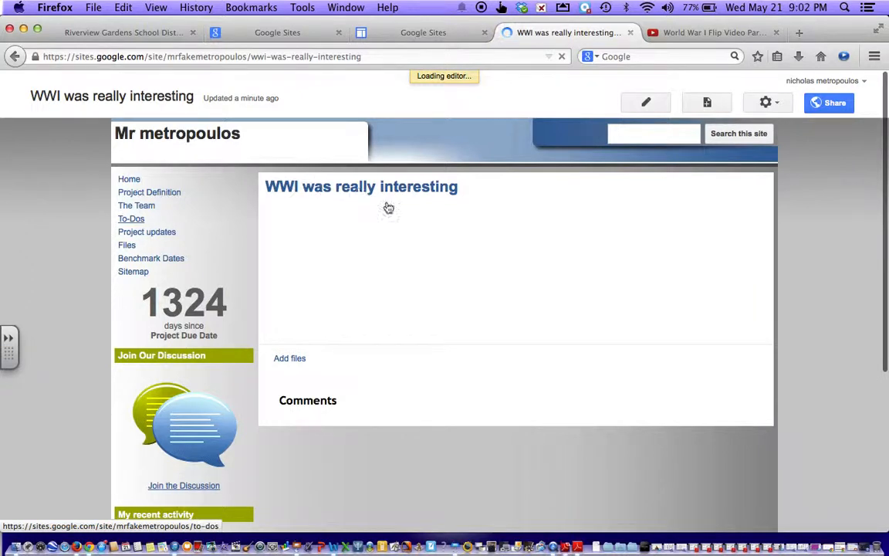
# Step: Save the empty 'WWI was really interesting' page, dismiss the actions menu, and return Home
pyautogui.click(358, 221)
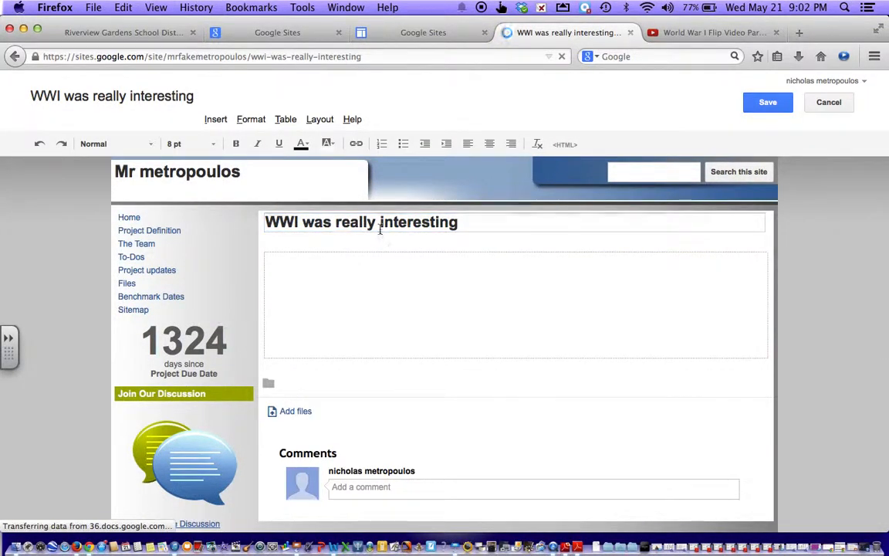
pyautogui.click(772, 111)
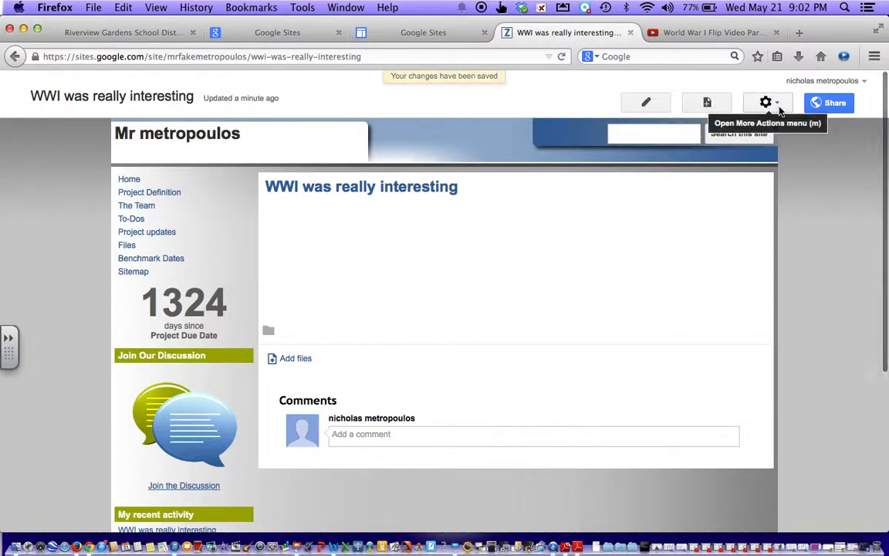
pyautogui.click(774, 107)
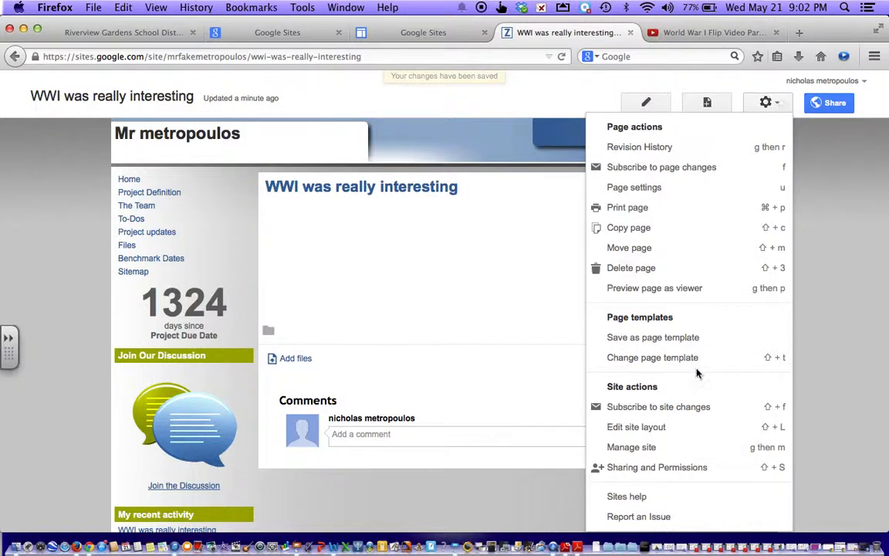
pyautogui.click(58, 244)
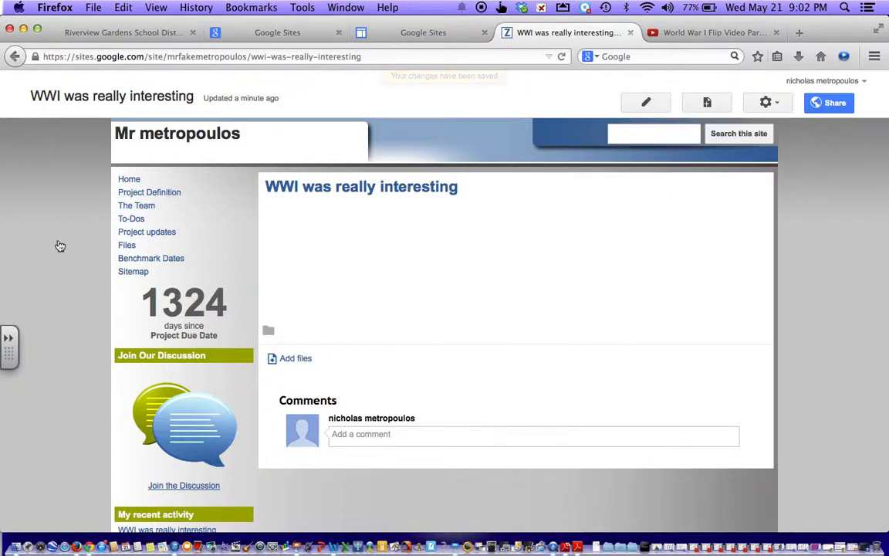
pyautogui.click(133, 179)
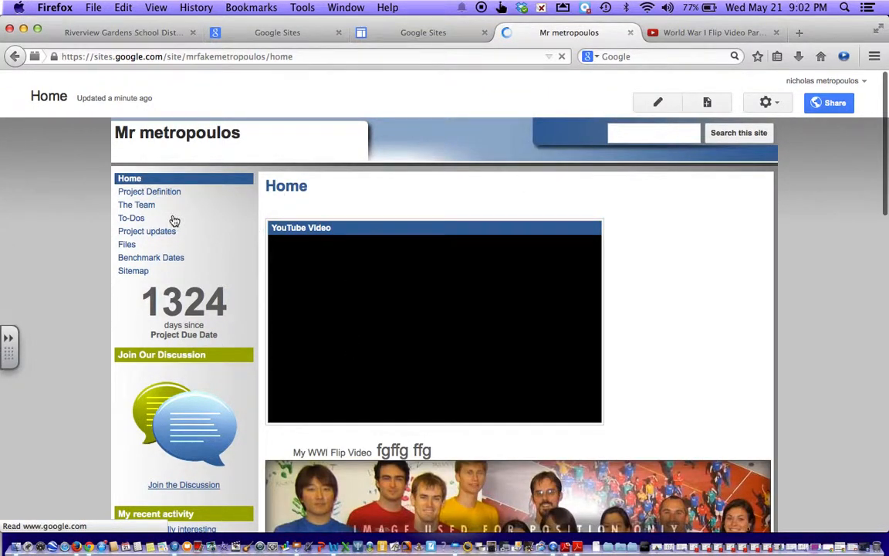
# Step: Scroll through the Home page, then open 'WWI was really interesting' from My recent activity
pyautogui.click(149, 191)
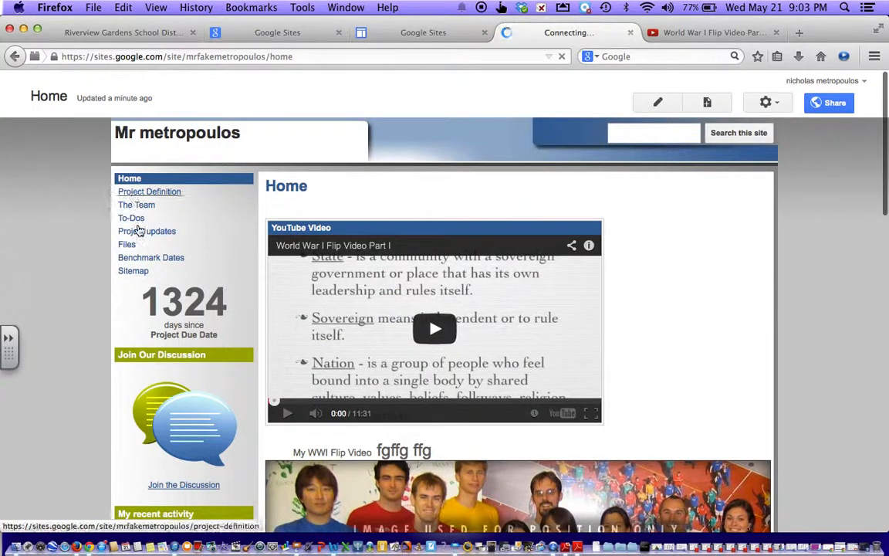
pyautogui.scroll(-9, 149, 426)
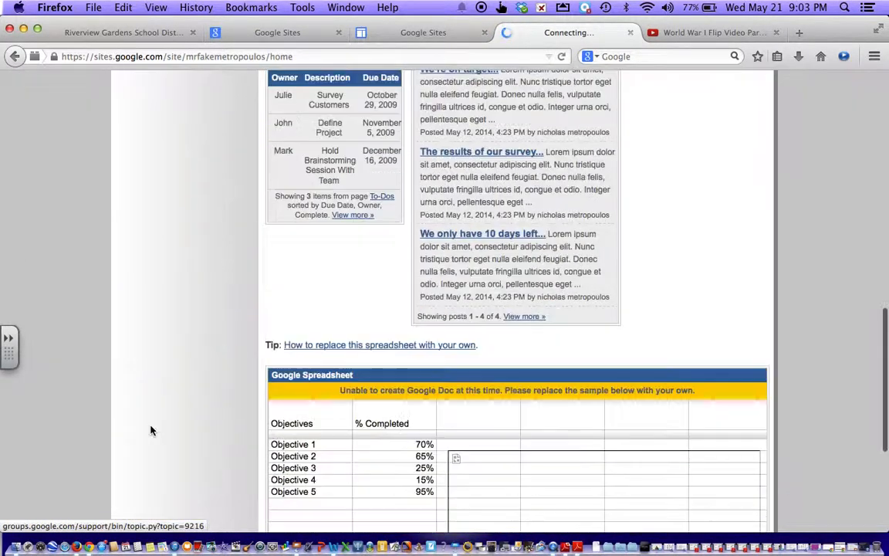
pyautogui.scroll(5, 150, 429)
pyautogui.scroll(5, 152, 429)
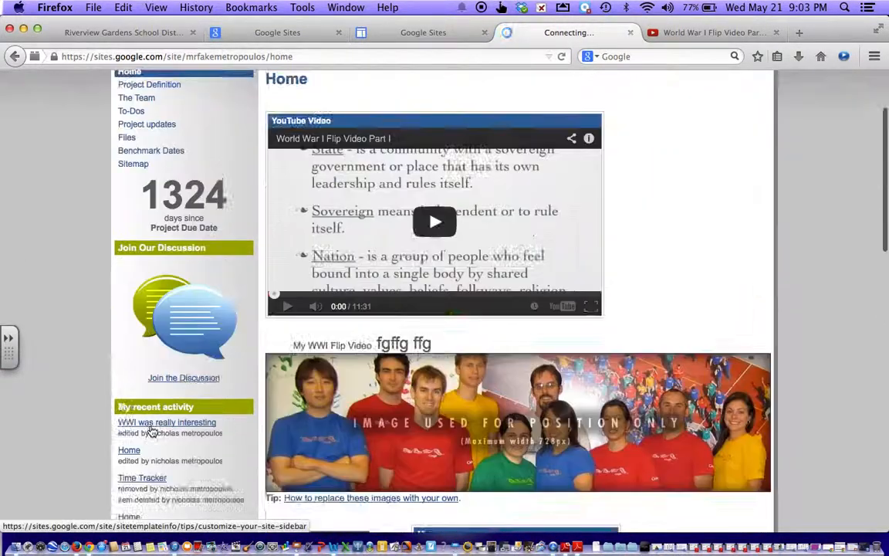
pyautogui.scroll(-2, 151, 427)
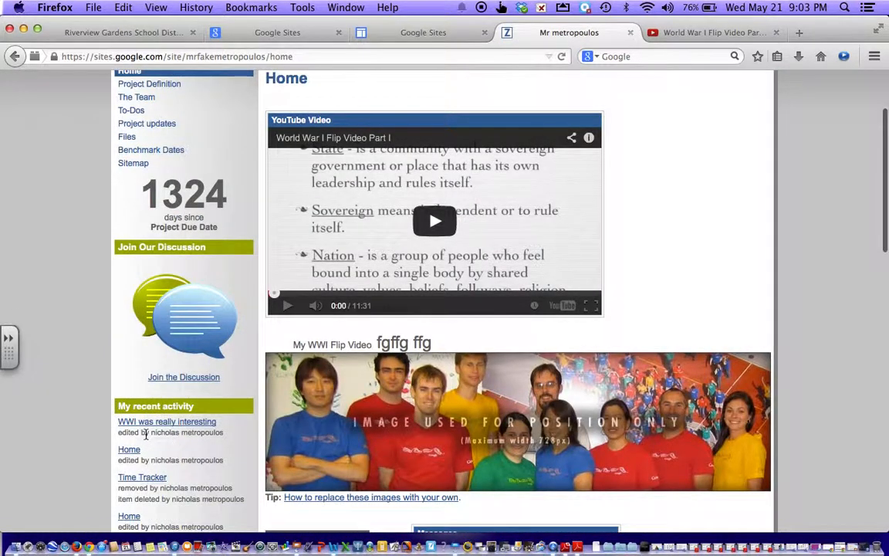
pyautogui.click(166, 422)
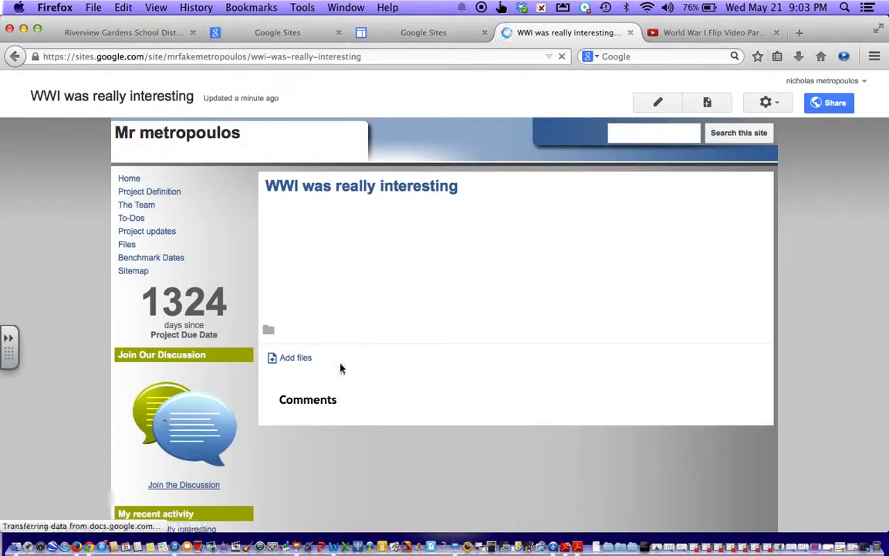
# Step: Cancel the Add files upload on the WWI page and go back to Home
pyautogui.click(276, 361)
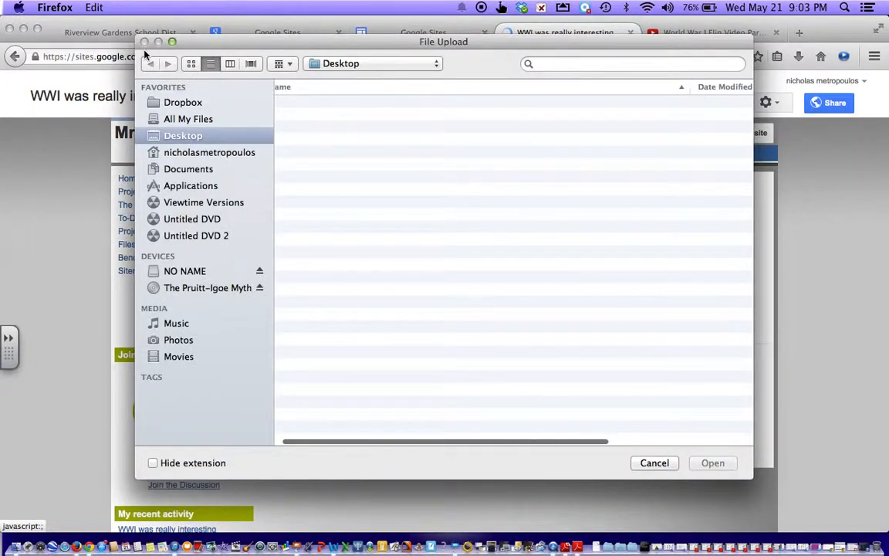
pyautogui.click(661, 464)
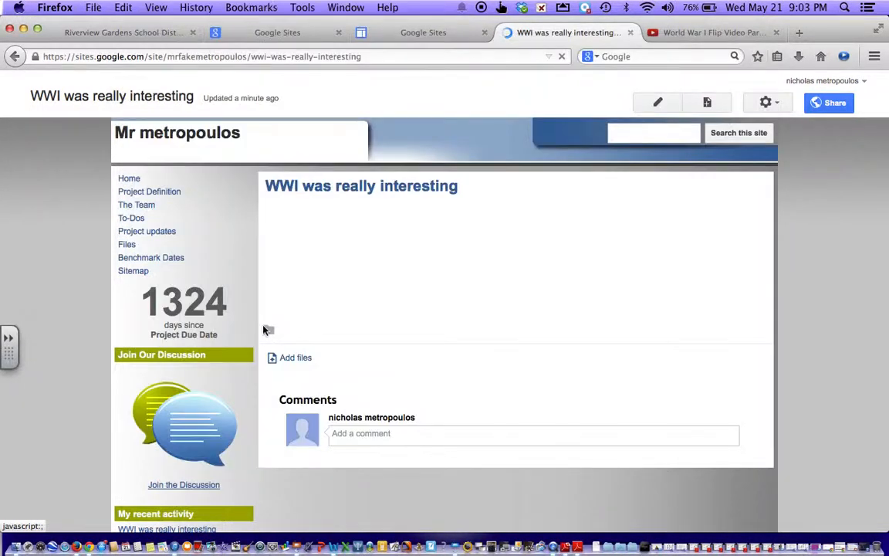
pyautogui.click(132, 180)
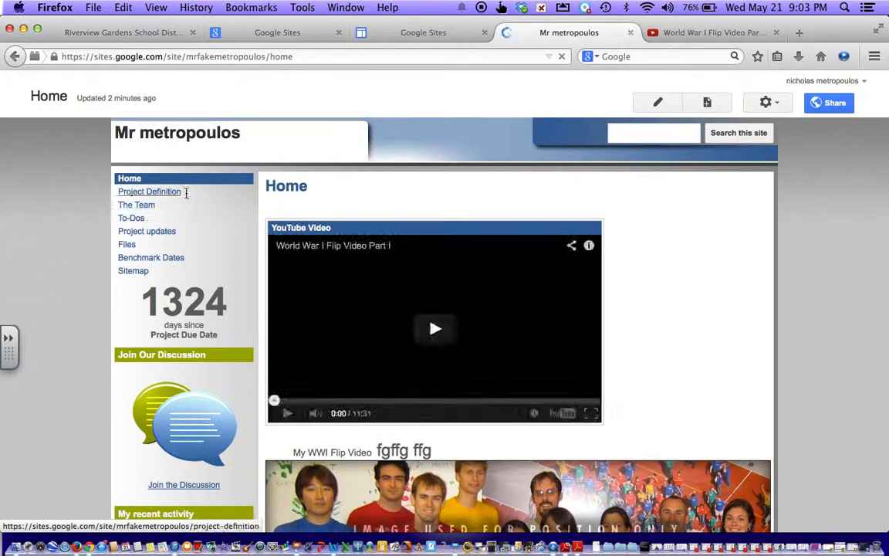
# Step: Change the Project Definition page's template to Announcements
pyautogui.click(184, 192)
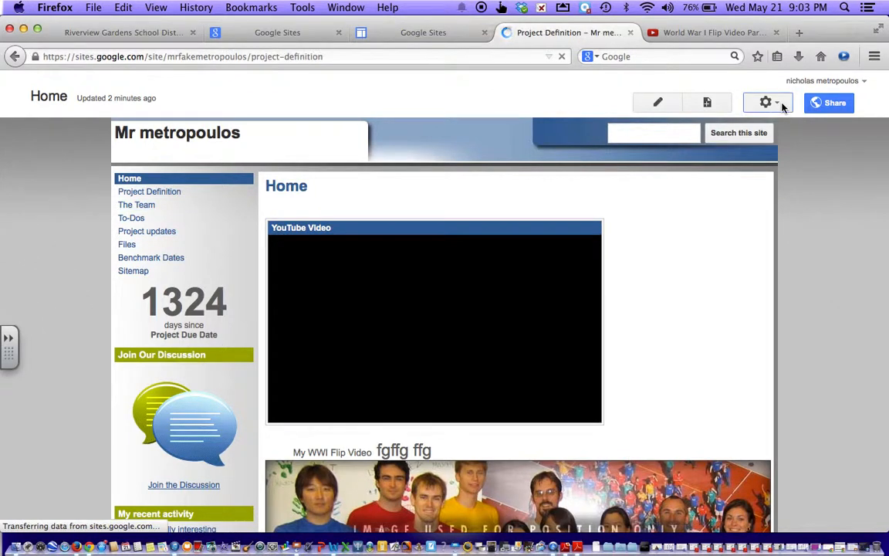
pyautogui.click(778, 104)
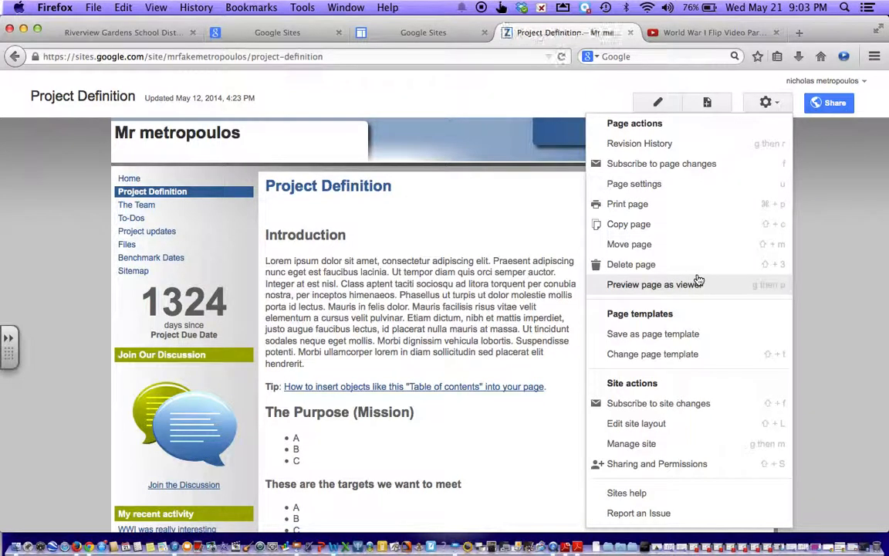
pyautogui.click(698, 357)
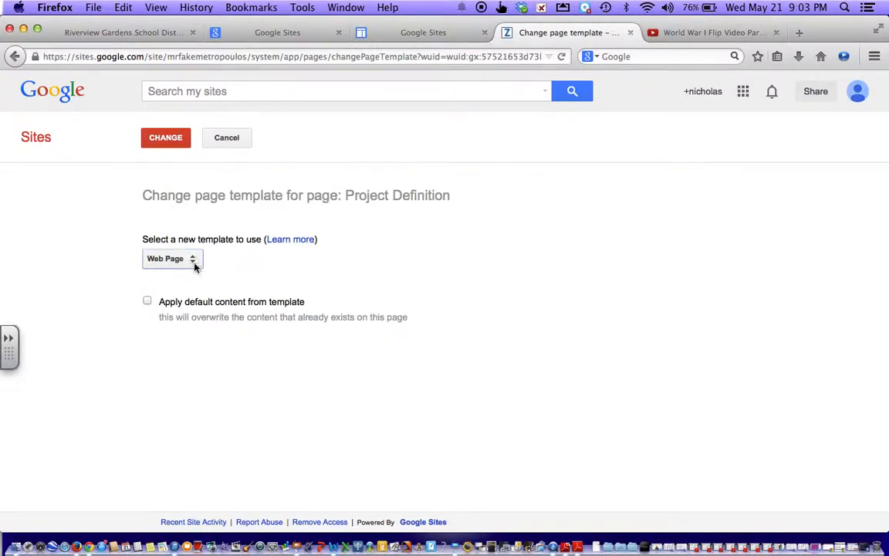
pyautogui.click(195, 268)
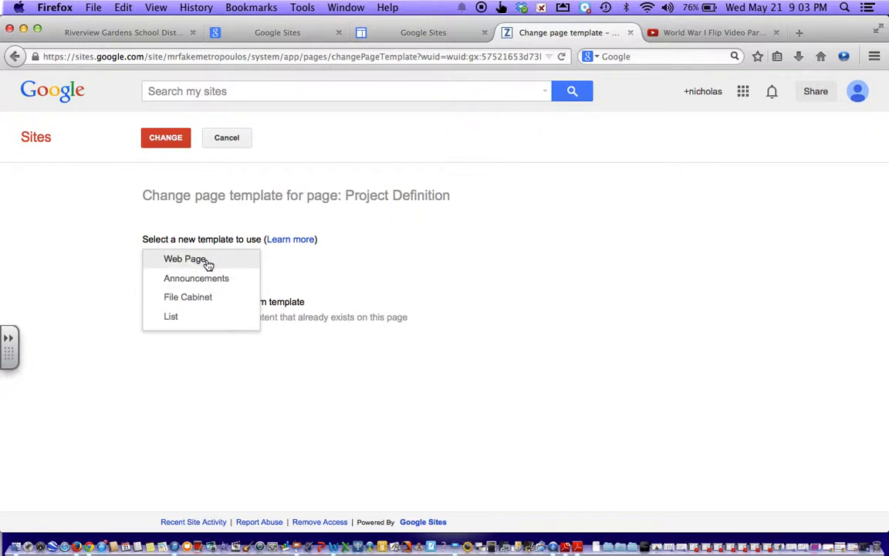
pyautogui.click(210, 279)
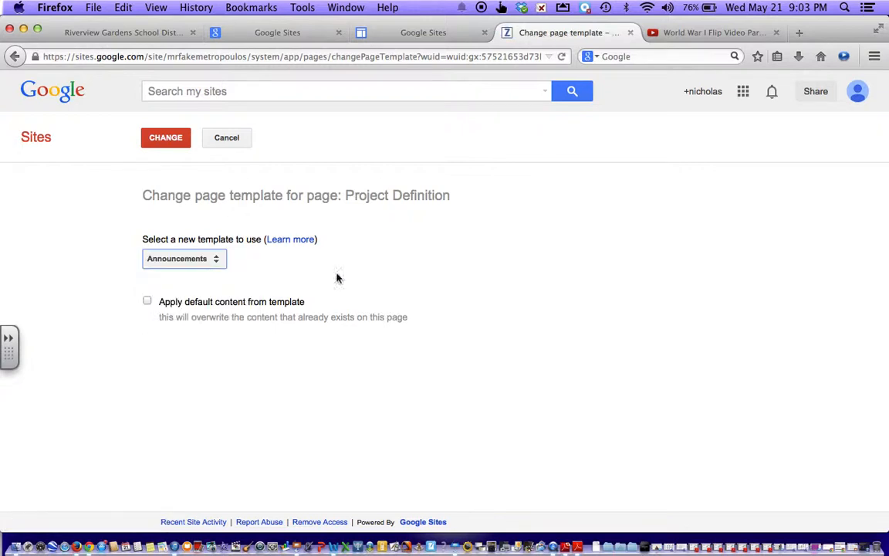
pyautogui.click(176, 146)
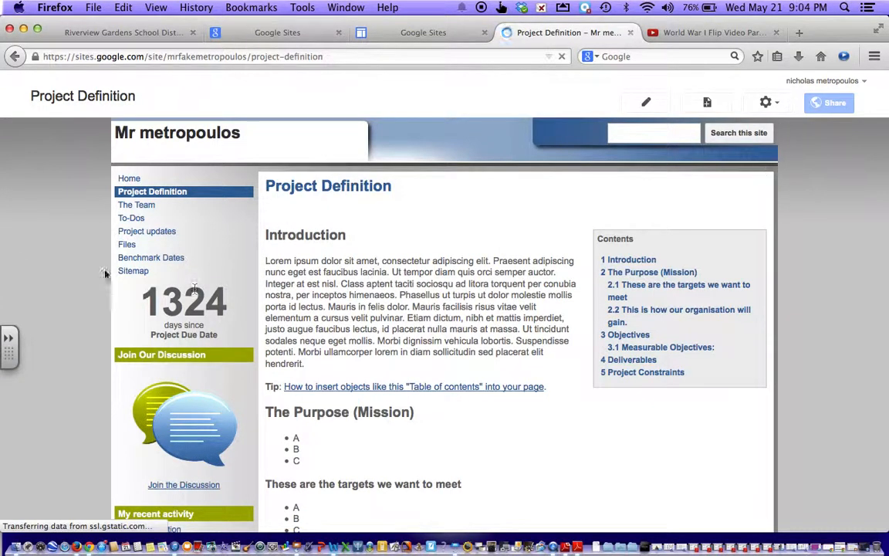
# Step: Delete the Project Definition page and confirm, then reopen the page actions menu
pyautogui.click(770, 102)
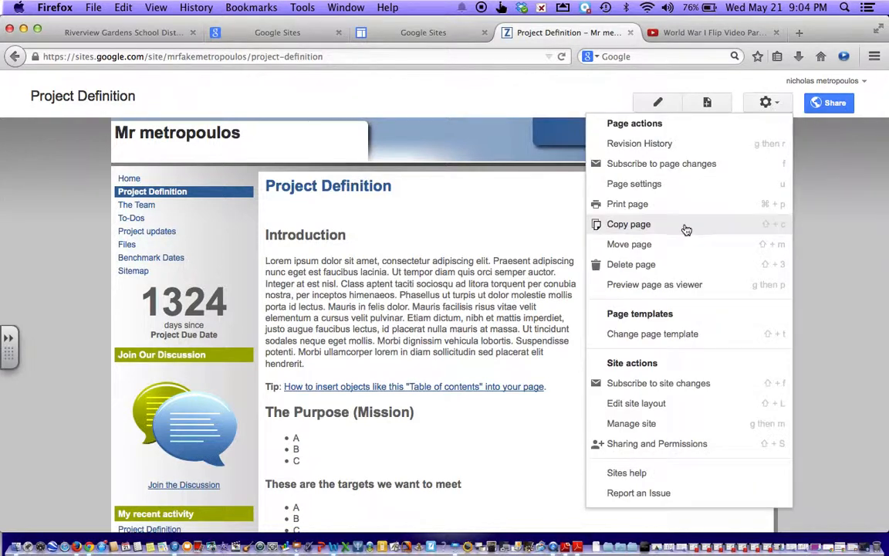
pyautogui.click(664, 266)
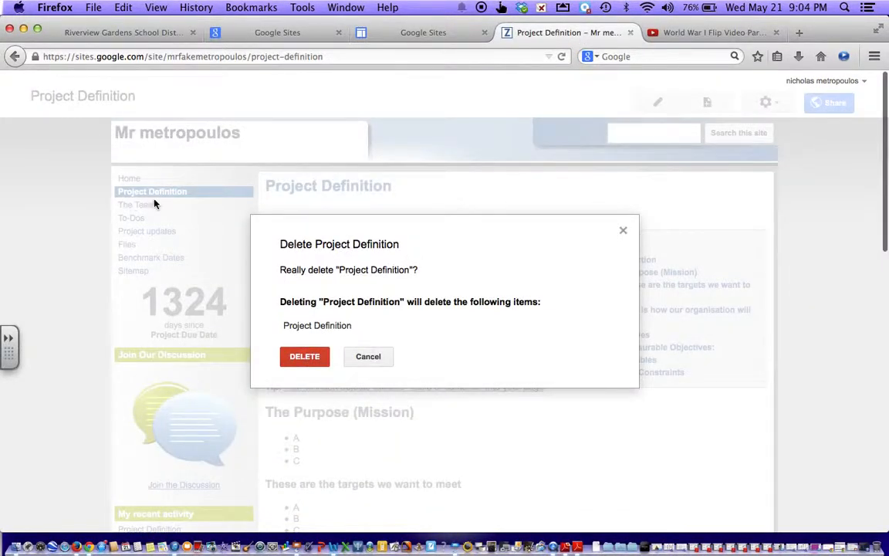
pyautogui.click(303, 360)
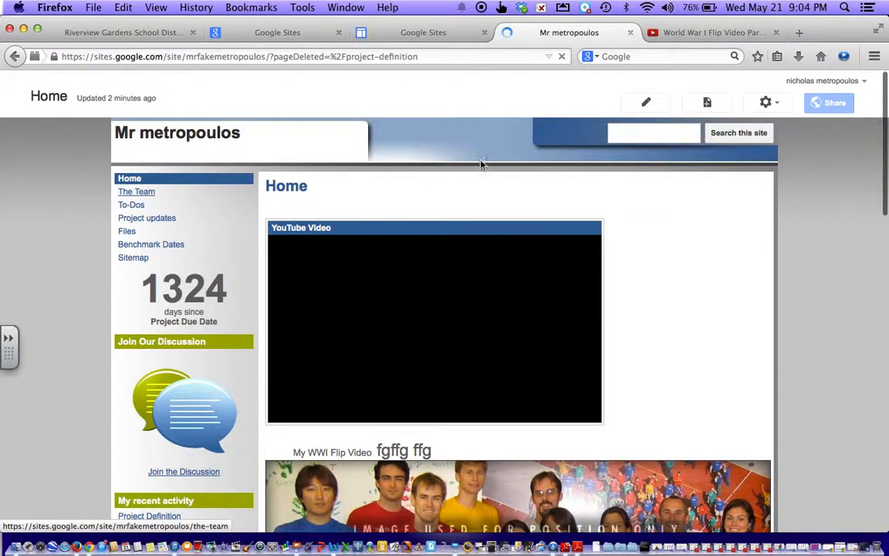
pyautogui.click(769, 104)
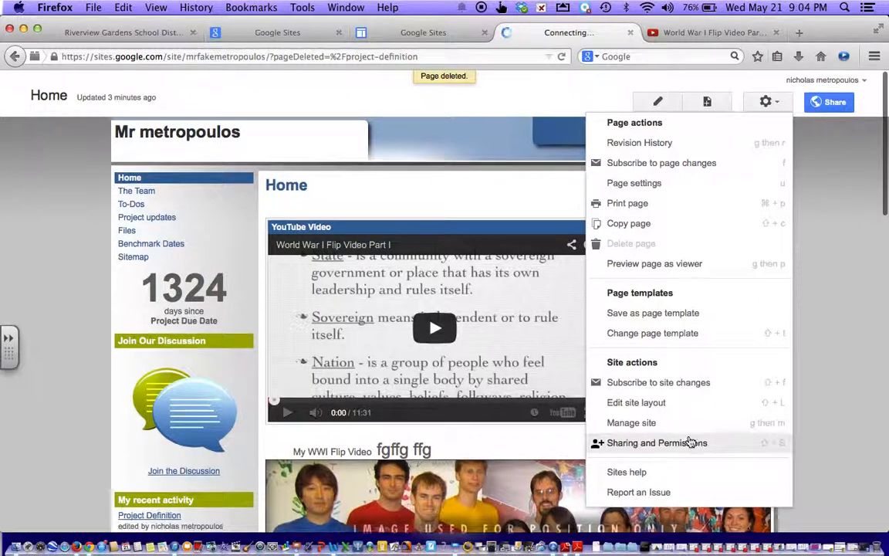
pyautogui.scroll(-1, 635, 441)
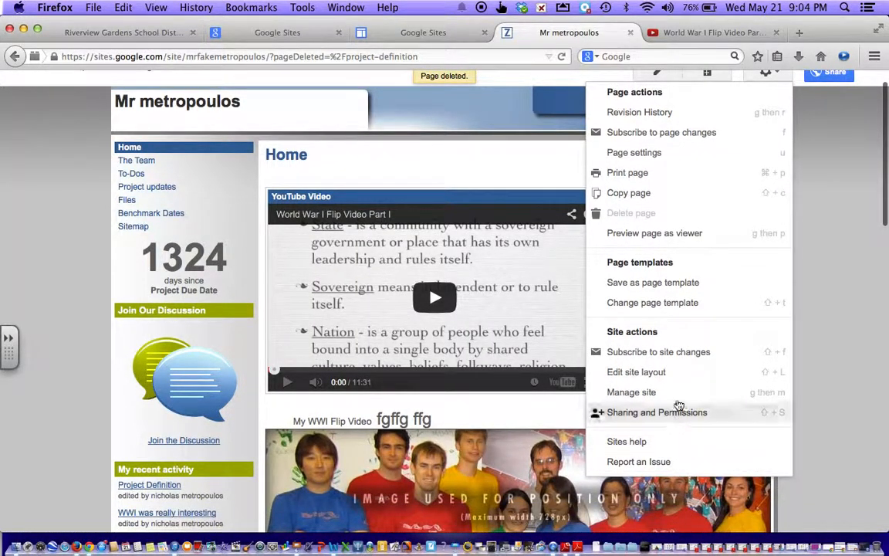
pyautogui.click(656, 380)
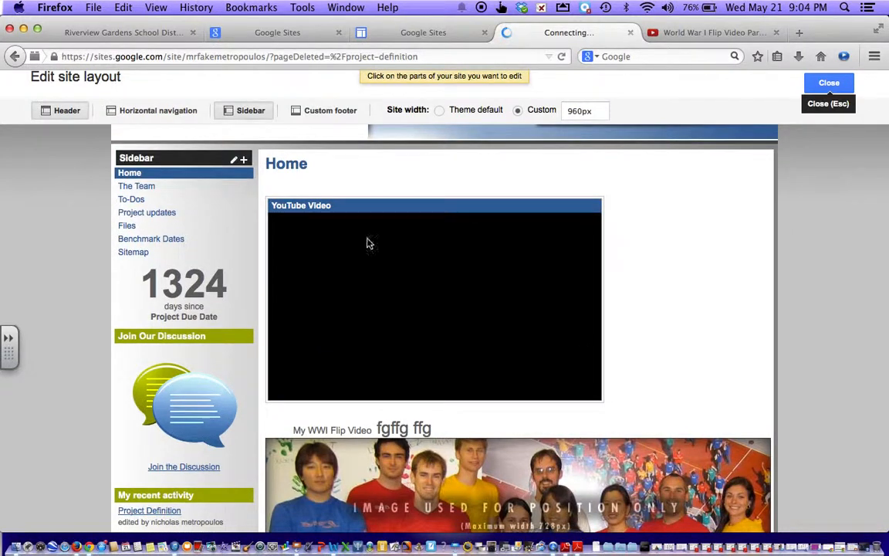
pyautogui.click(246, 112)
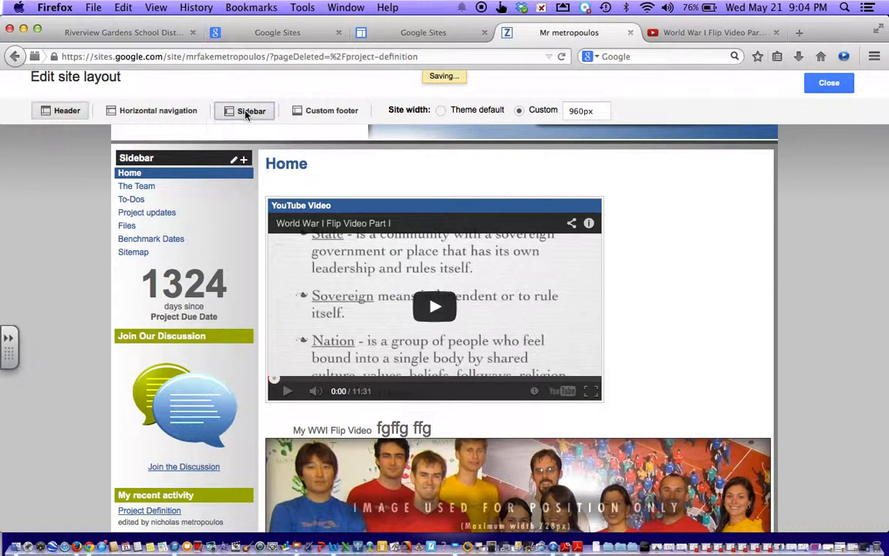
pyautogui.click(116, 116)
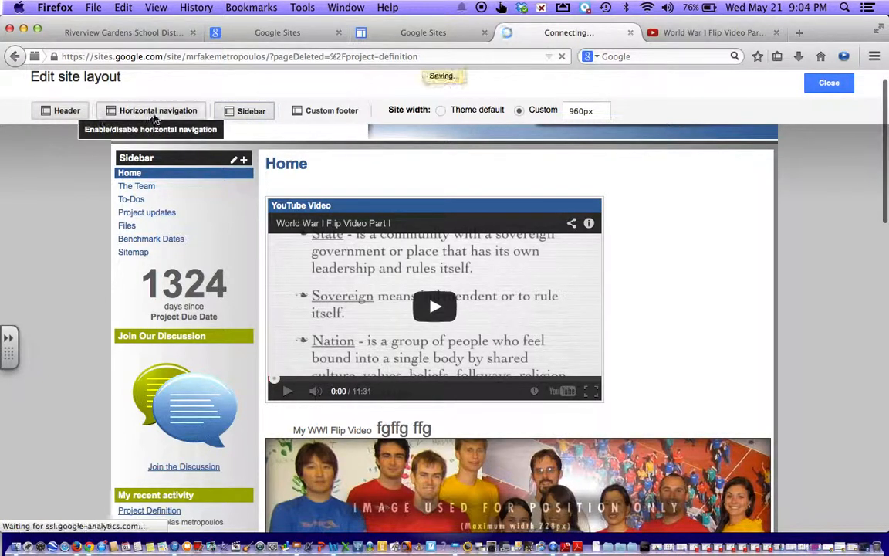
pyautogui.click(328, 110)
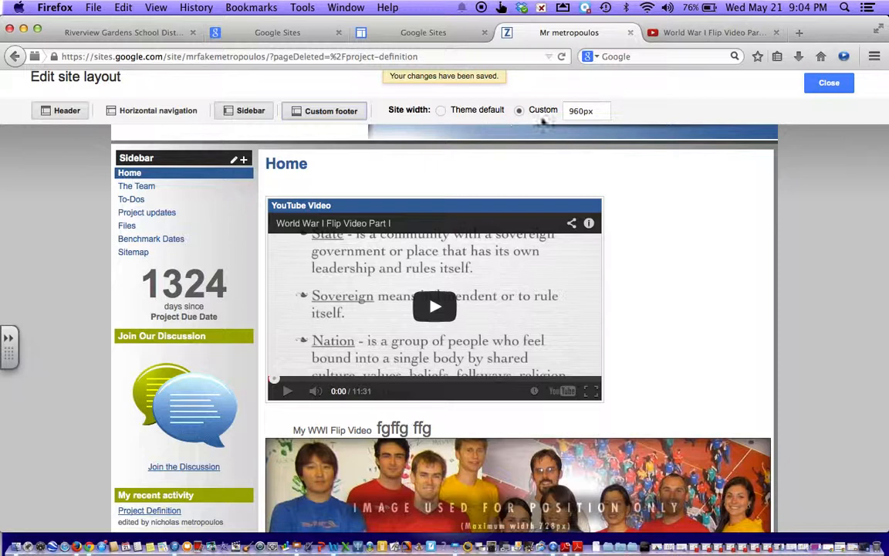
pyautogui.scroll(-10, 734, 108)
pyautogui.scroll(2, 747, 189)
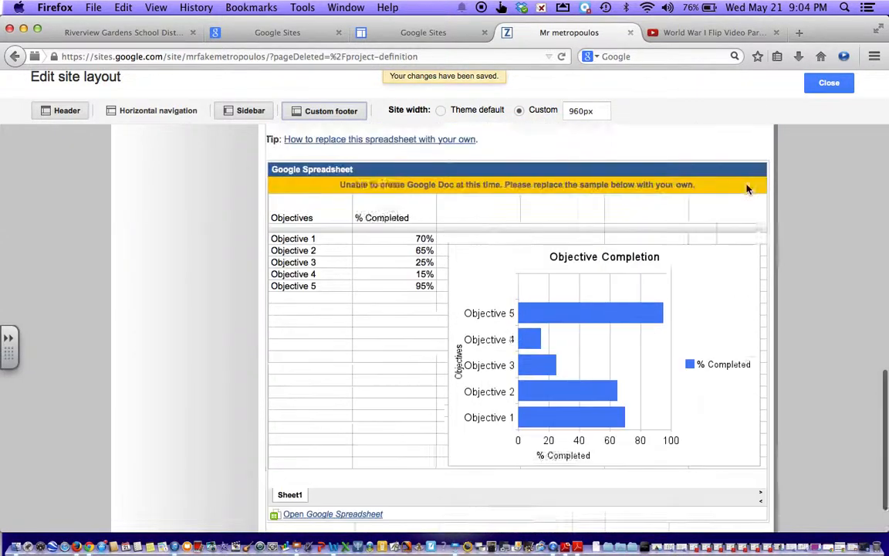
pyautogui.scroll(12, 747, 189)
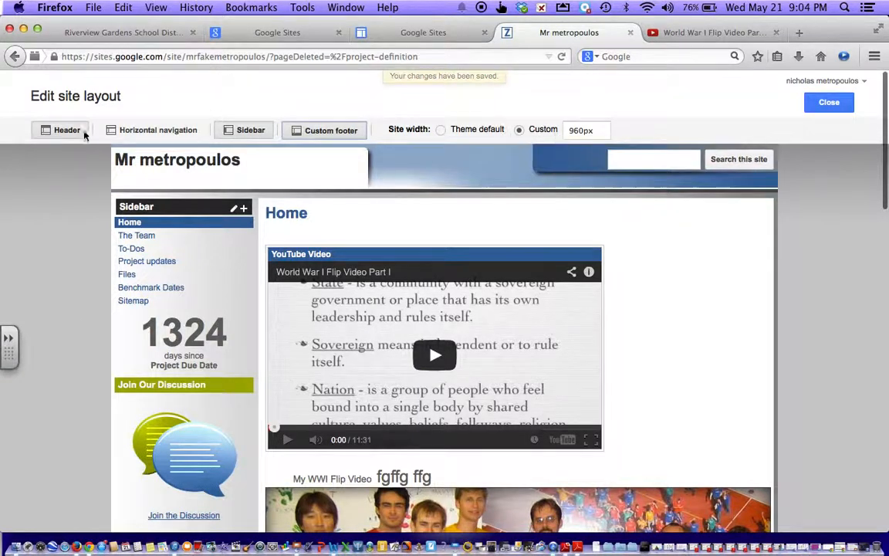
pyautogui.moveTo(179, 278)
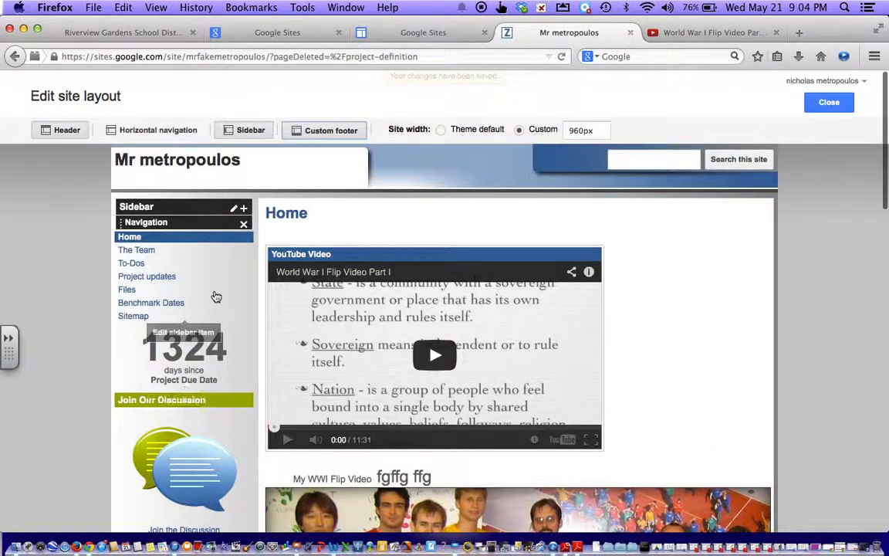
pyautogui.click(14, 57)
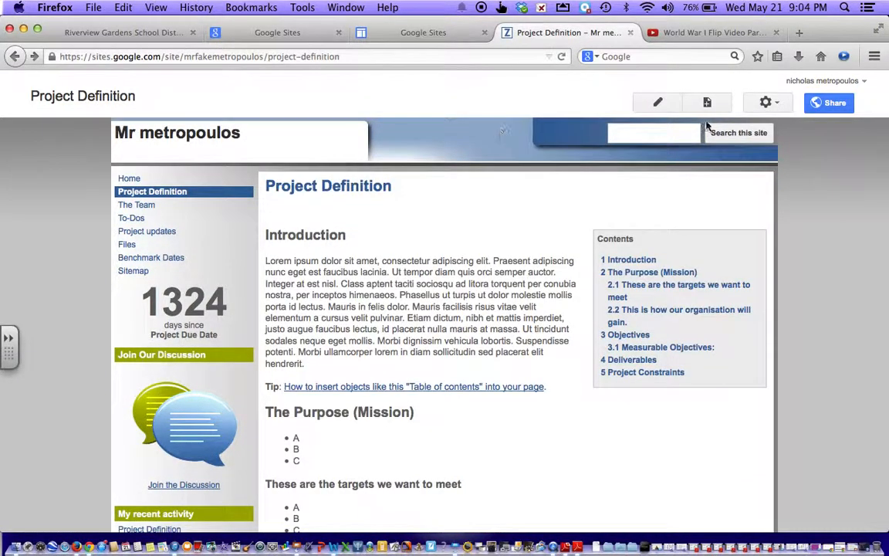
# Step: Abandon a new-page attempt and navigate to The Team page
pyautogui.click(709, 104)
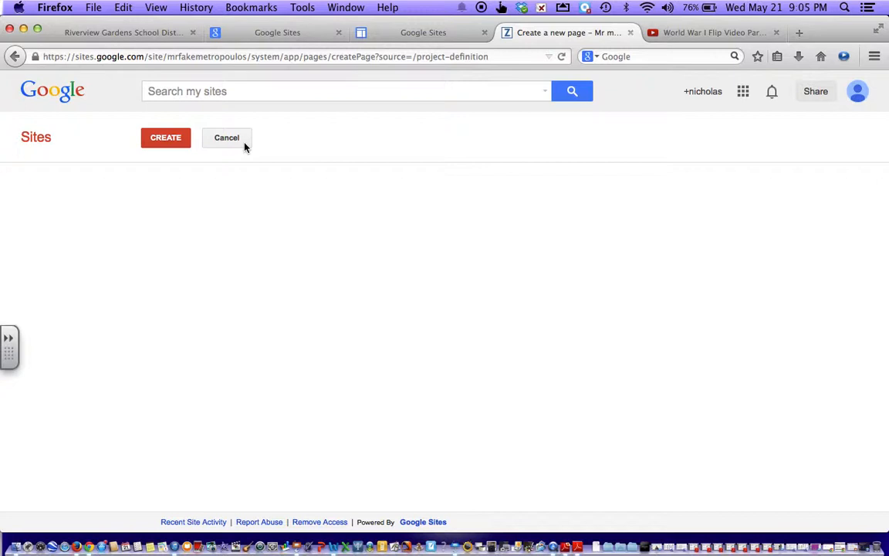
pyautogui.click(160, 142)
pyautogui.click(13, 69)
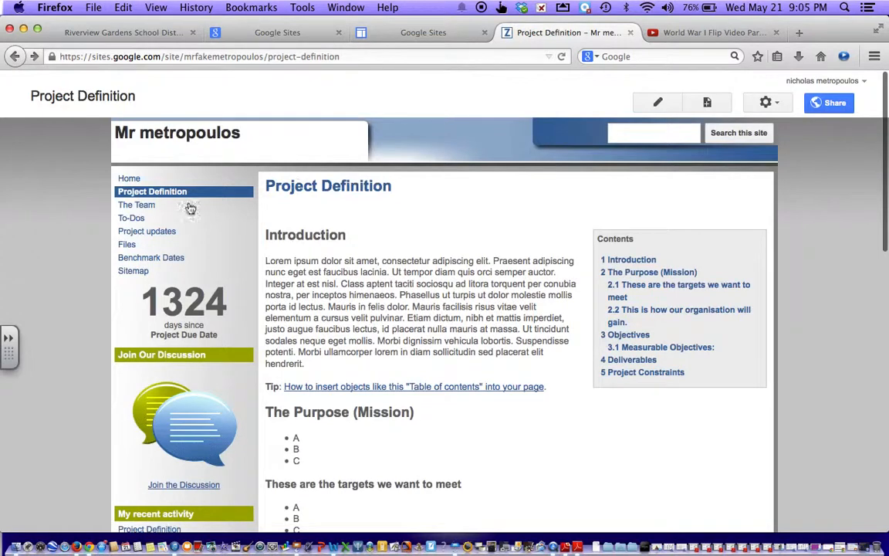
pyautogui.click(155, 205)
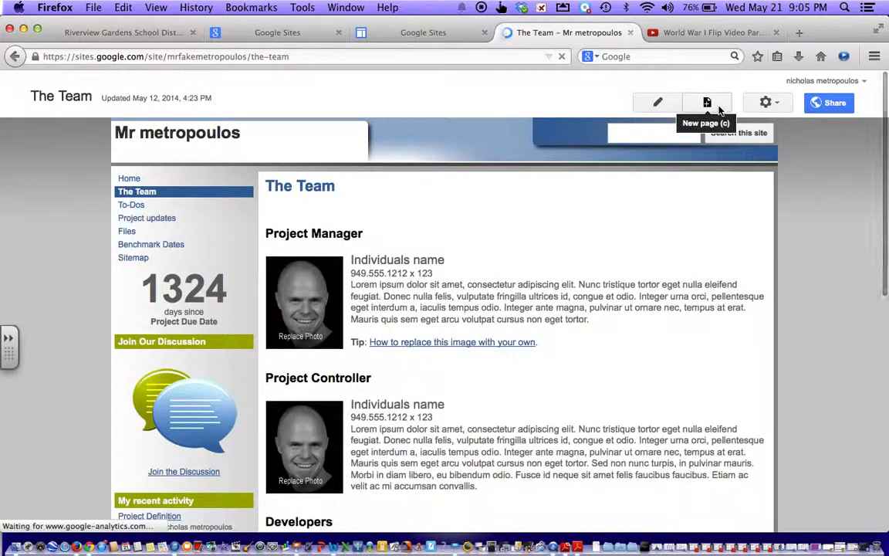
# Step: Create the Web Page 'Culture of America in the 1960s', fixing a typo in the name
pyautogui.click(707, 103)
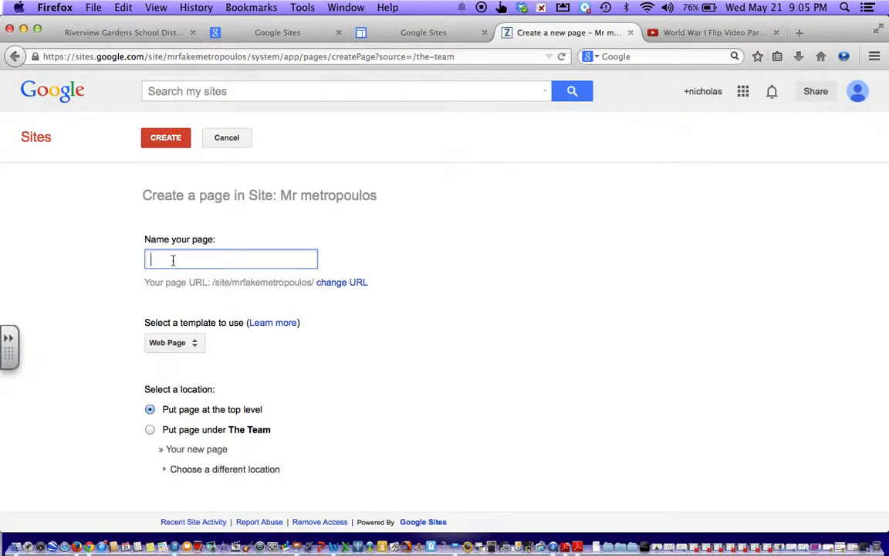
pyautogui.write('Cultu')
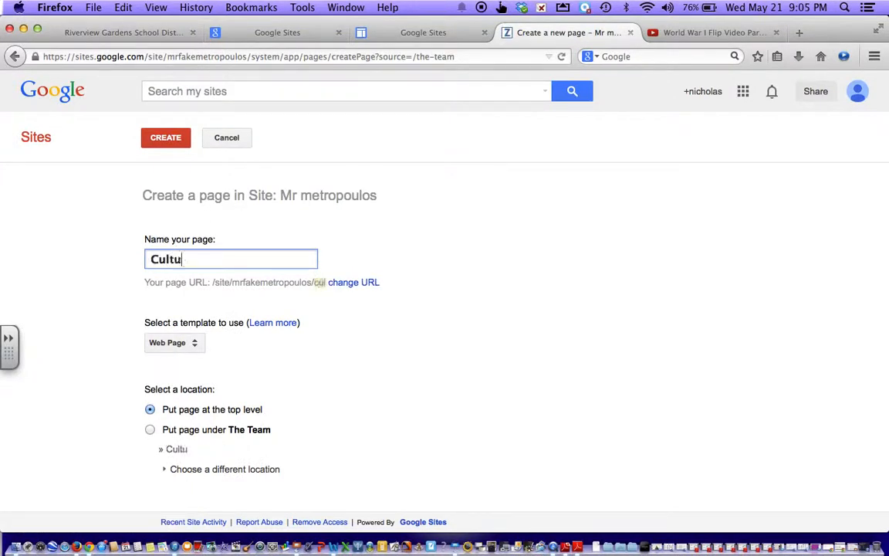
pyautogui.write('re of AMerican')
pyautogui.press('BackSpace')
pyautogui.press('BackSpace')
pyautogui.press('BackSpace')
pyautogui.press('BackSpace')
pyautogui.press('BackSpace')
pyautogui.press('BackSpace')
pyautogui.press('BackSpace')
pyautogui.write('merica in the')
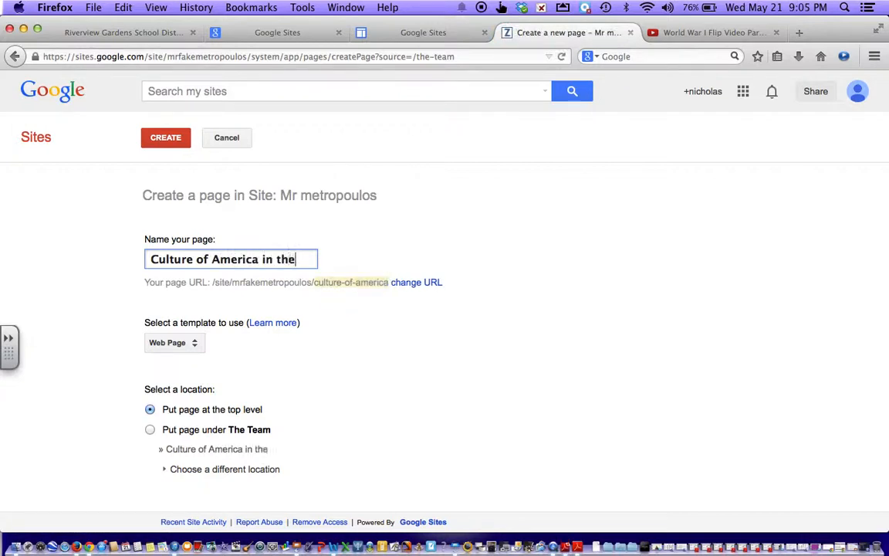
pyautogui.write(' 1960s')
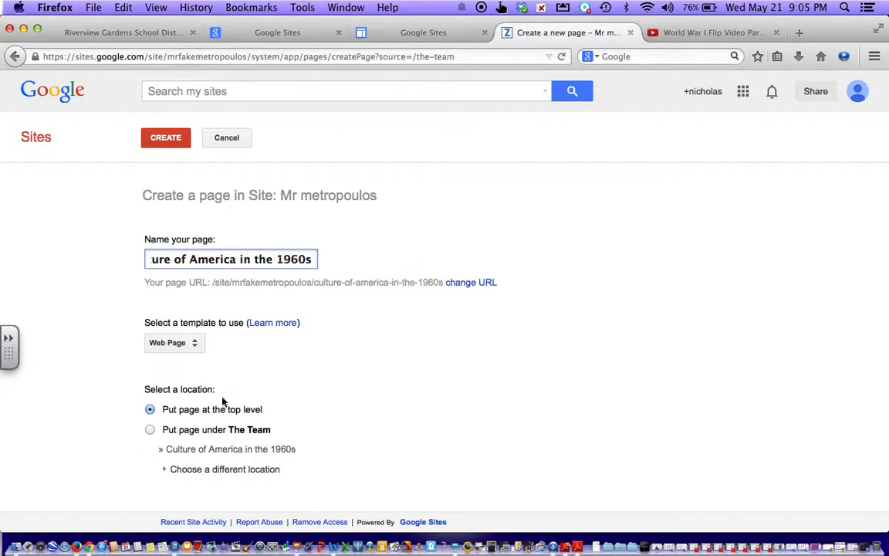
pyautogui.click(196, 345)
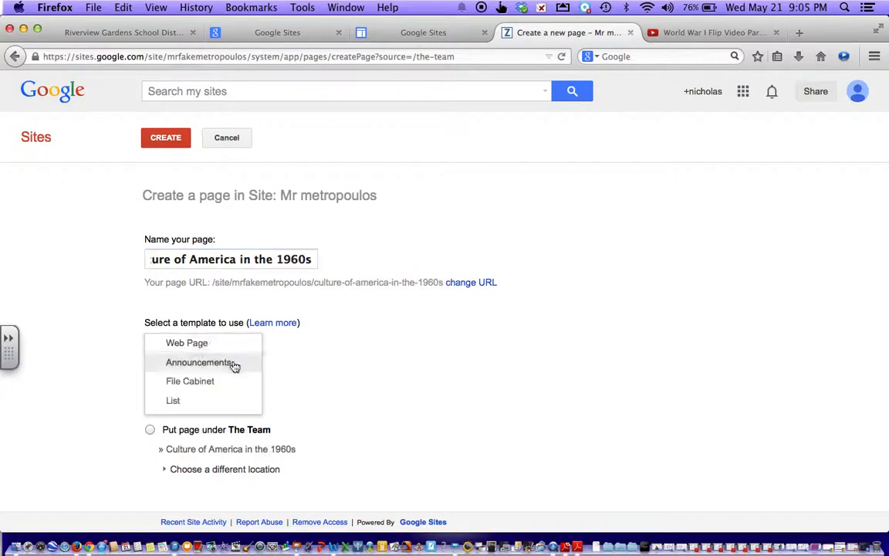
pyautogui.click(205, 344)
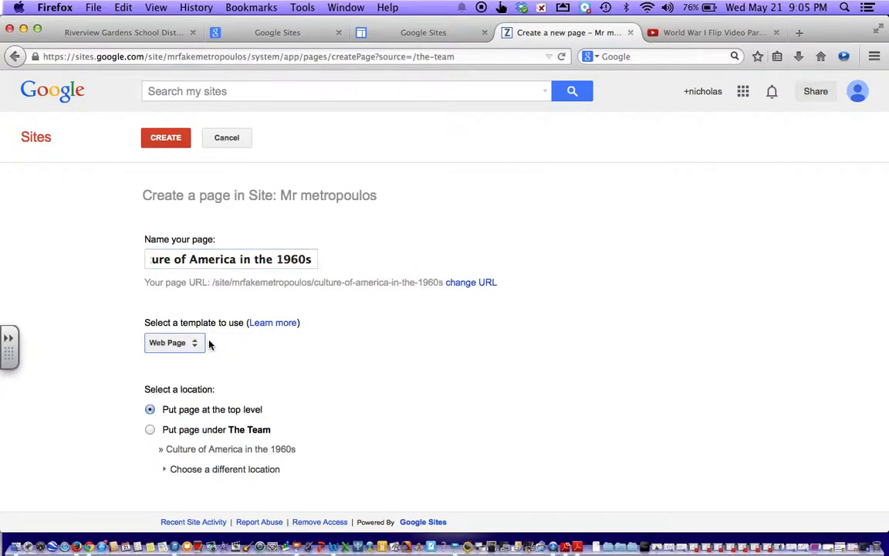
pyautogui.click(165, 140)
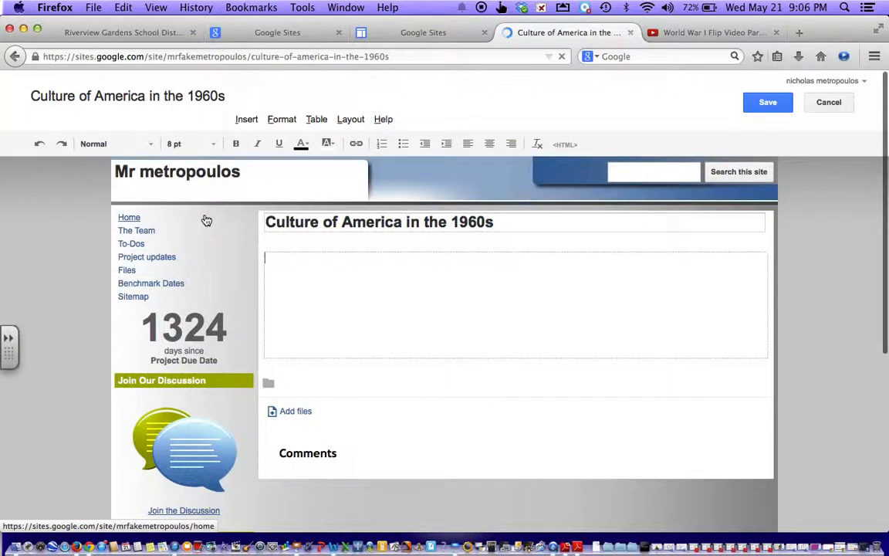
# Step: Write 'In the 1960s protest were prevalenter' in the empty body of the 1960s page
pyautogui.scroll(-1, 205, 247)
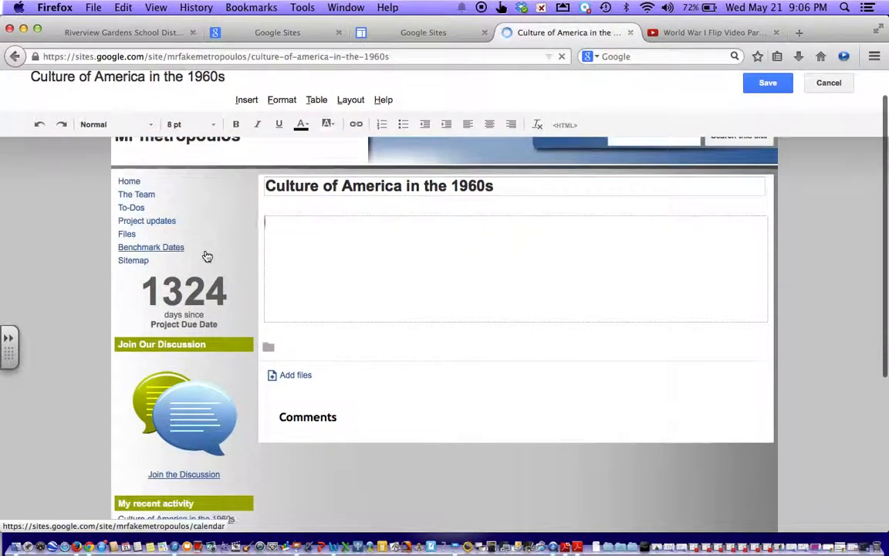
pyautogui.scroll(-5, 207, 256)
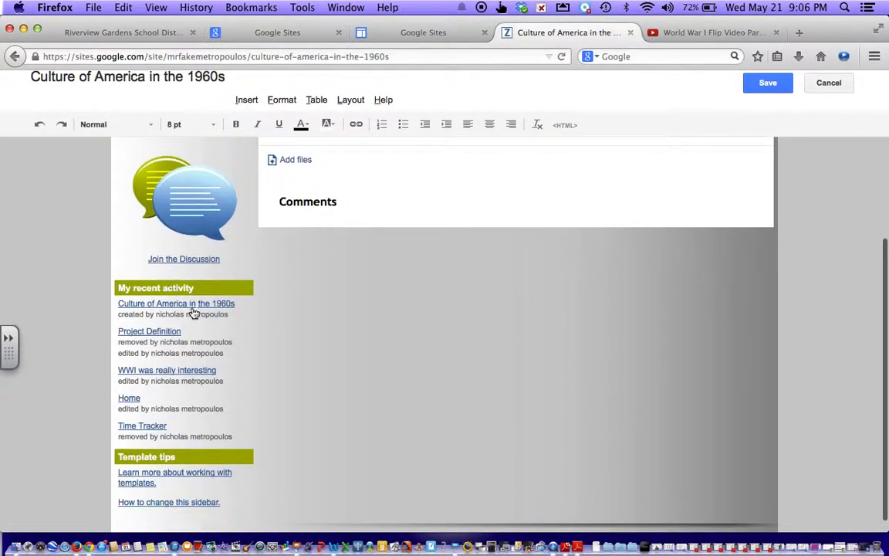
pyautogui.scroll(-1, 203, 374)
pyautogui.scroll(1, 201, 376)
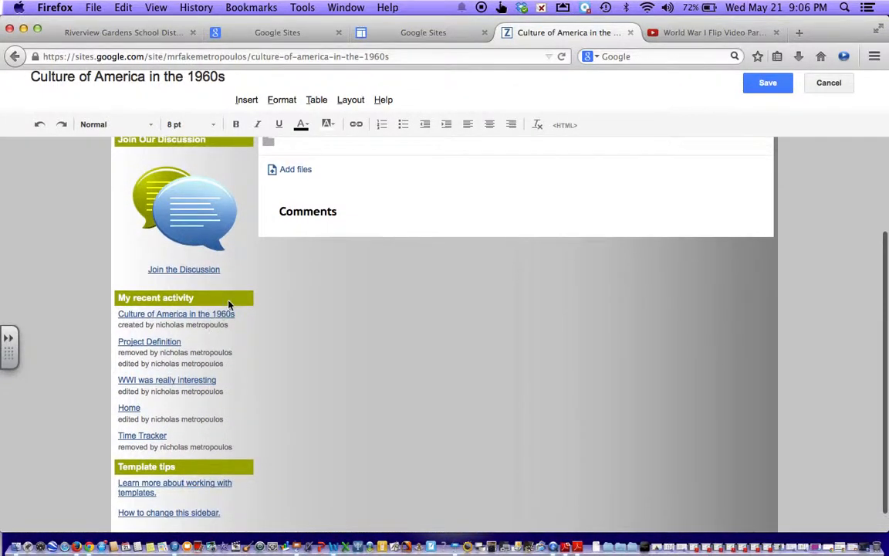
pyautogui.scroll(6, 228, 305)
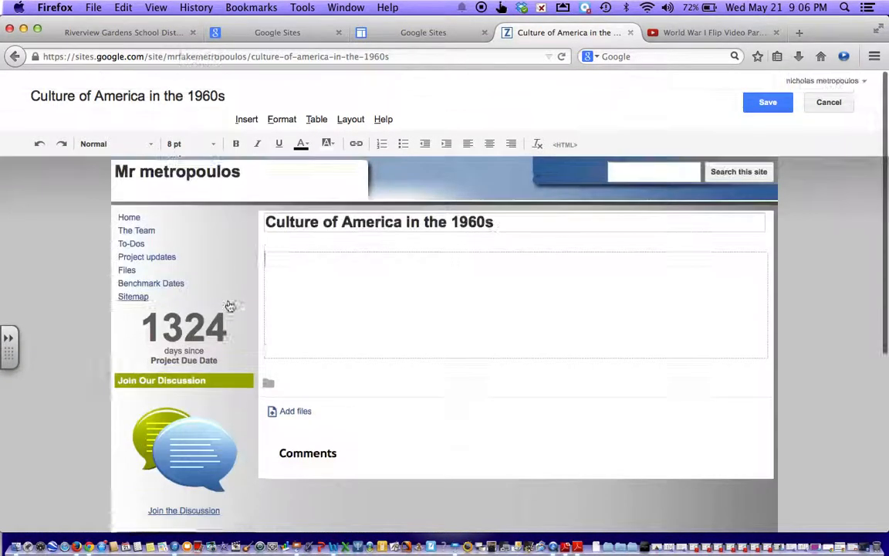
pyautogui.click(284, 270)
pyautogui.write('The')
pyautogui.press('BackSpace')
pyautogui.press('BackSpace')
pyautogui.press('BackSpace')
pyautogui.write('In the')
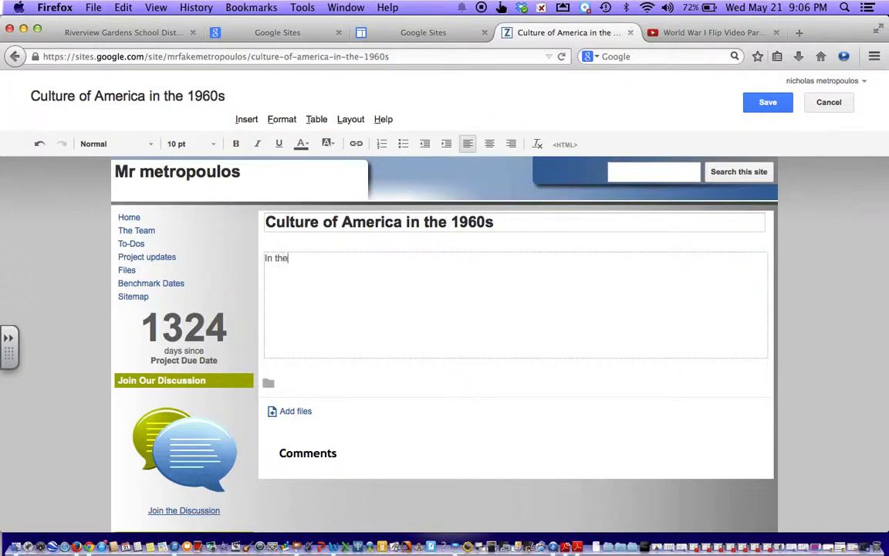
pyautogui.write(' 1960s protest were ')
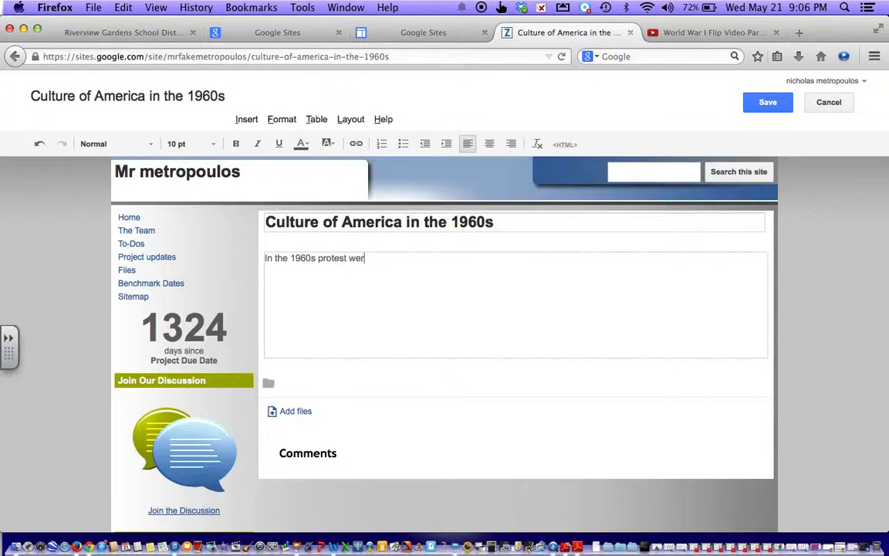
pyautogui.write('prevalenter')
# Step: Correct 'prevalenter' to 'prevalent', add a closing period, save the page and return Home
pyautogui.rightClick(397, 263)
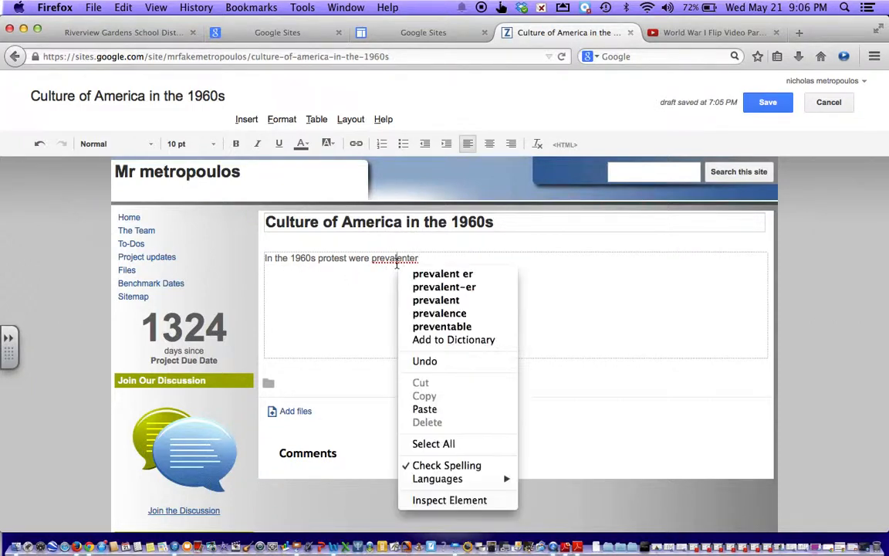
pyautogui.click(420, 300)
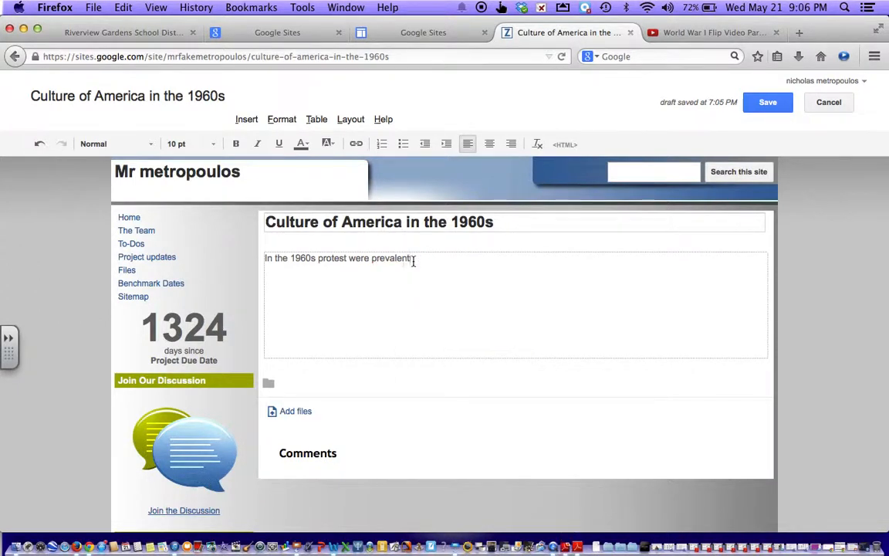
pyautogui.write('.')
pyautogui.click(768, 104)
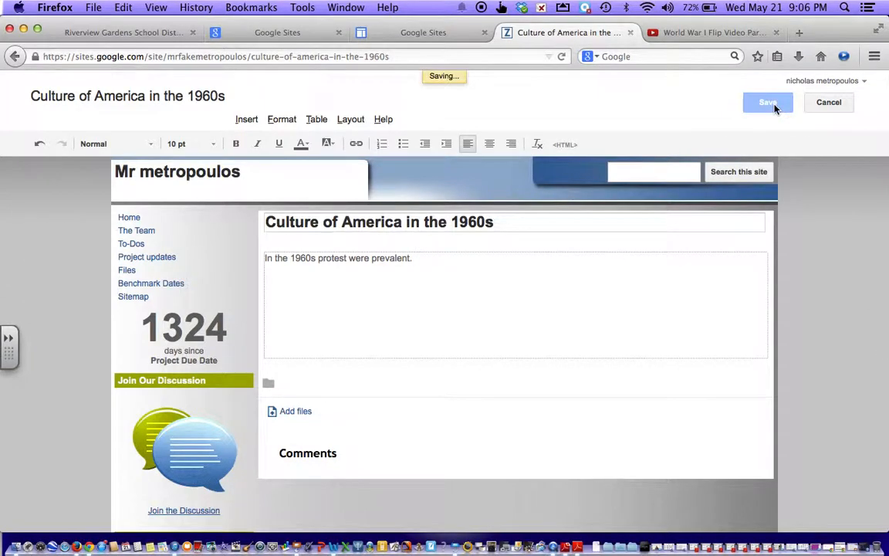
pyautogui.click(135, 184)
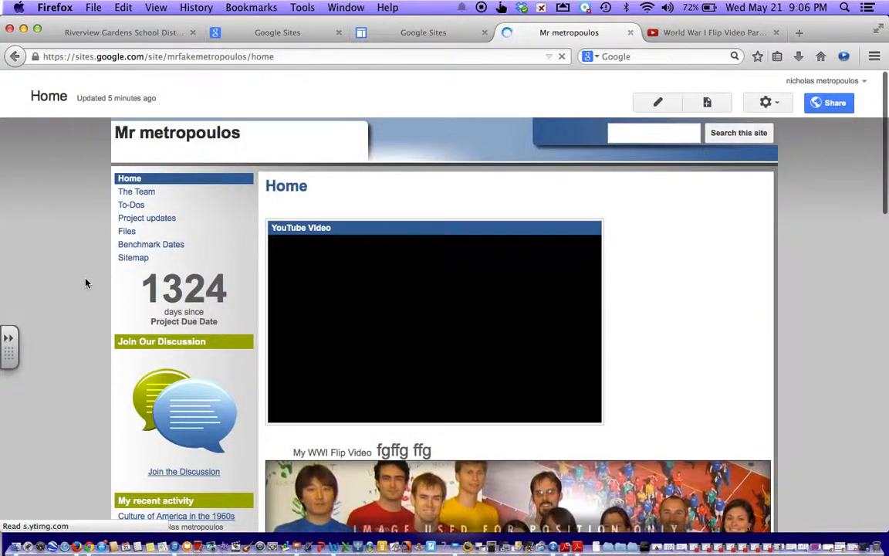
# Step: Scroll the Home page past the World War I video to the recent activity list
pyautogui.scroll(-3, 79, 270)
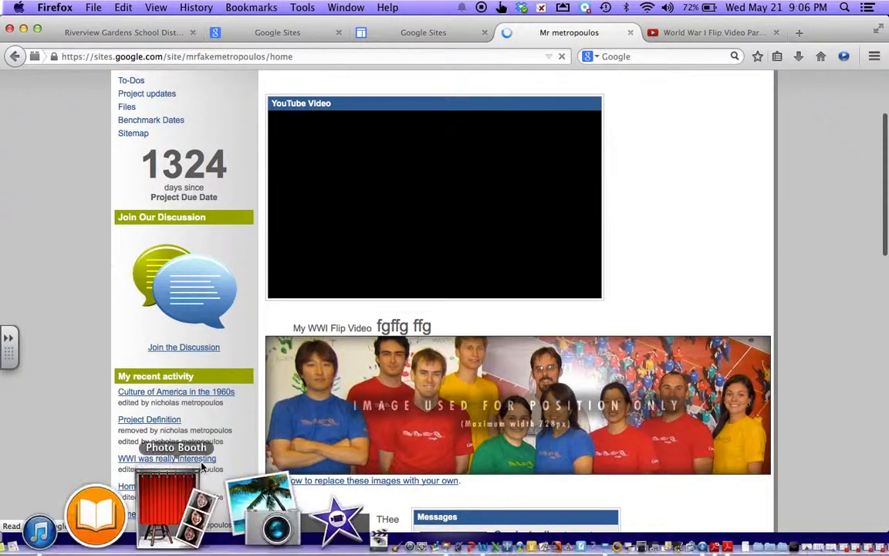
pyautogui.scroll(-10, 108, 307)
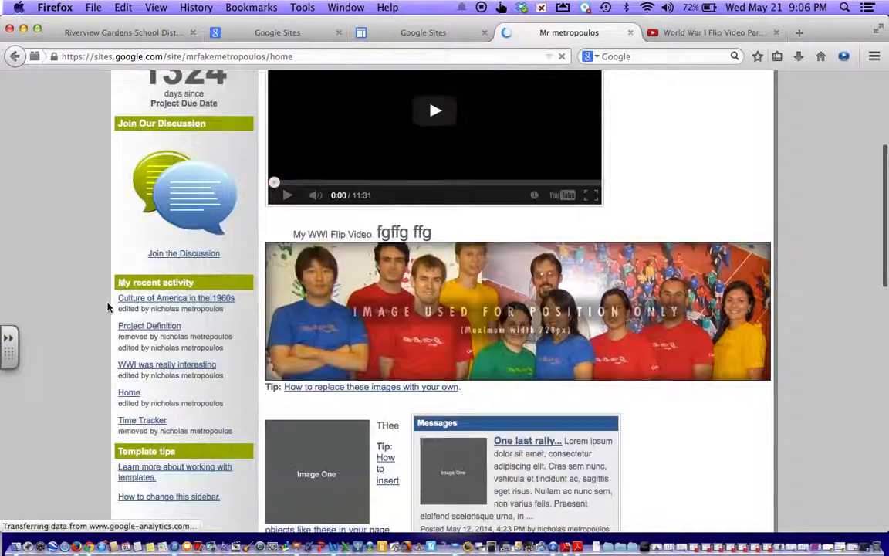
pyautogui.scroll(-8, 108, 308)
pyautogui.scroll(20, 108, 308)
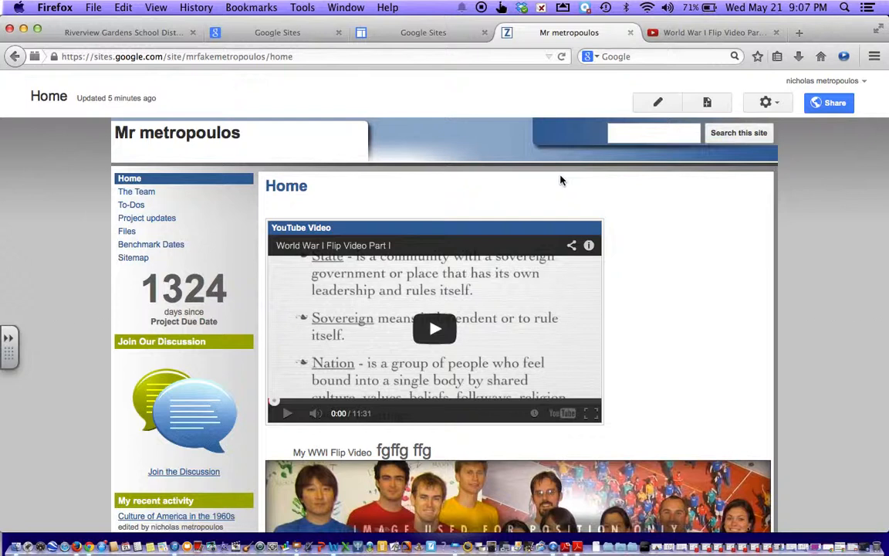
# Step: Copy the full URL from the site's Link to share field in the sharing settings
pyautogui.click(836, 108)
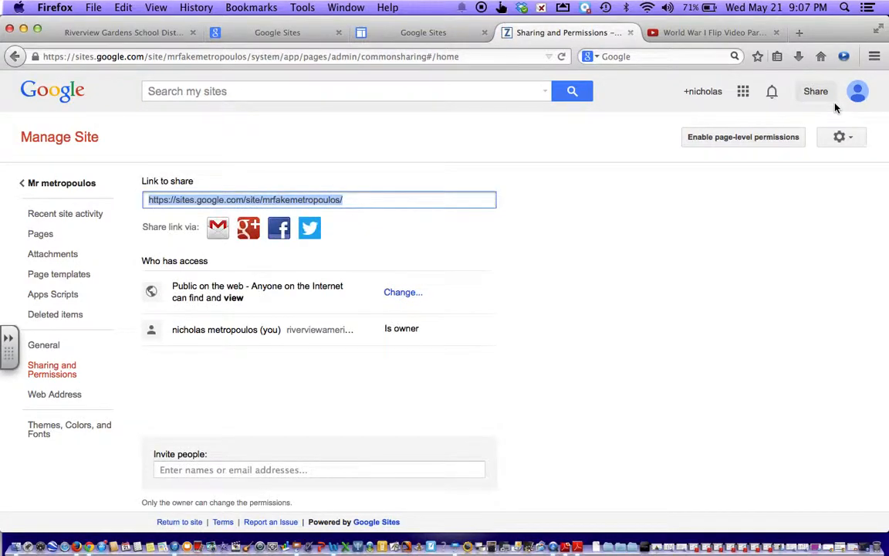
pyautogui.moveTo(412, 198); pyautogui.dragTo(149, 199)
pyautogui.rightClick(150, 209)
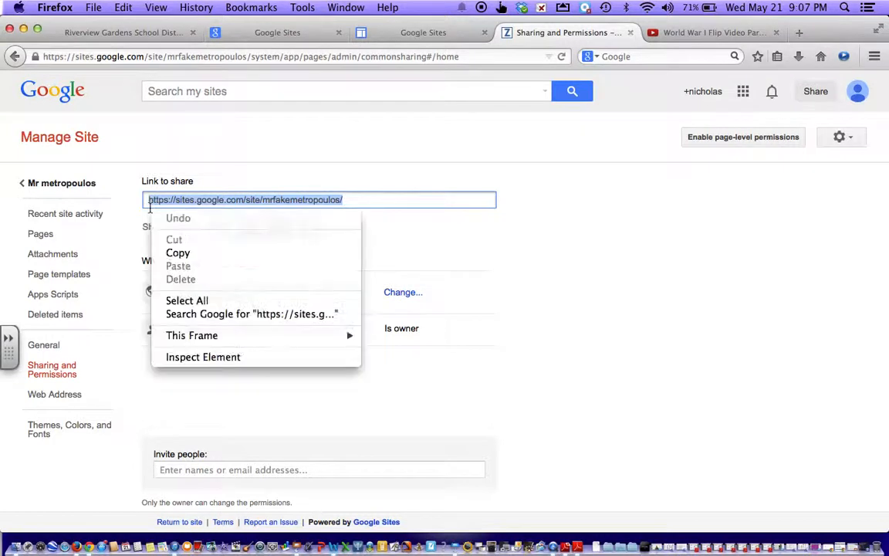
pyautogui.click(179, 255)
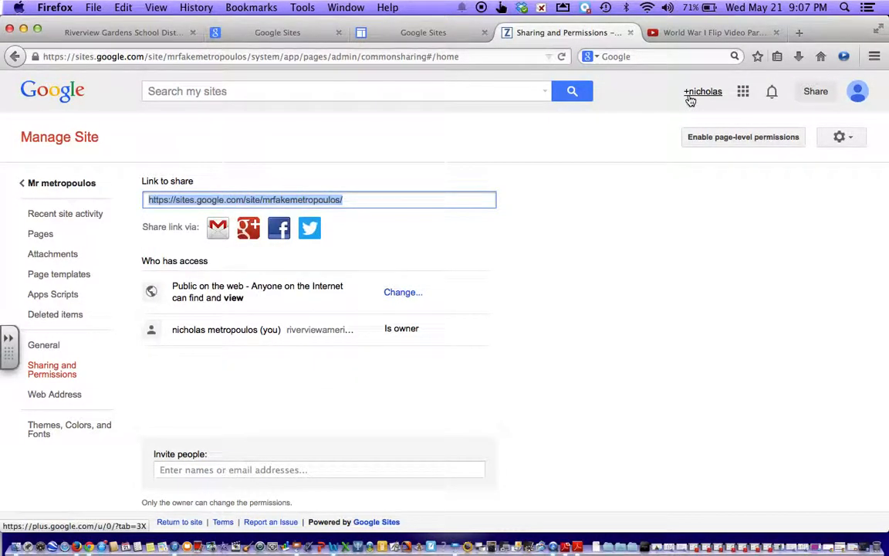